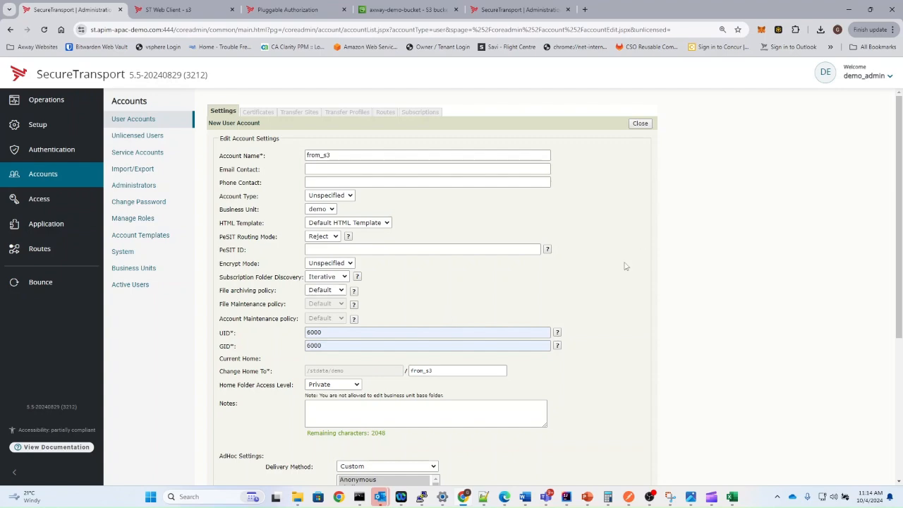
- Save the from_s3 account with UID/GID 6000 and show its transfer sites list
left_click(593, 412)
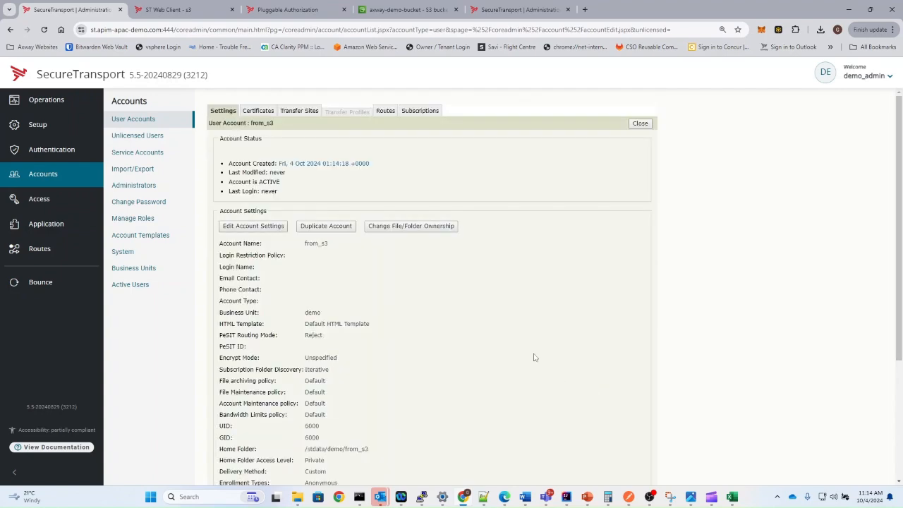
left_click(295, 113)
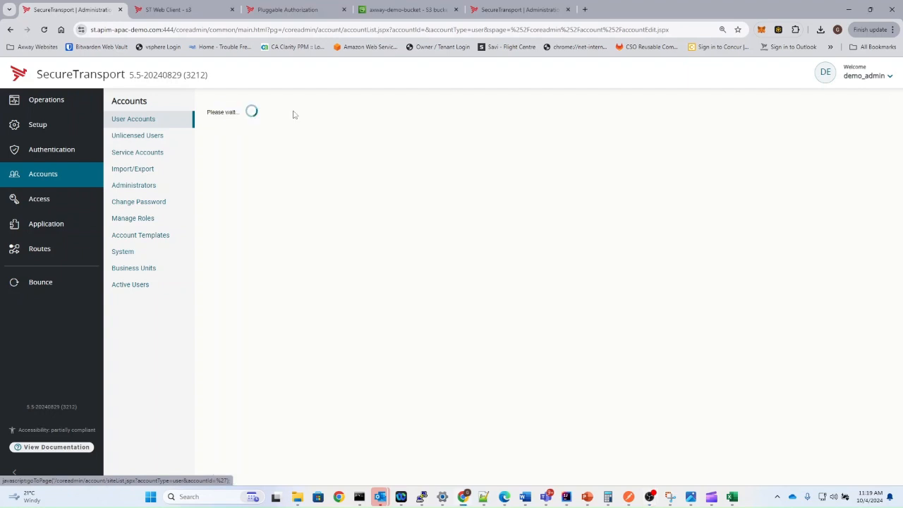
- Add an S3 transfer site downloading from downloads/ with the pattern ^(?!.*\.done$).*
left_click(631, 142)
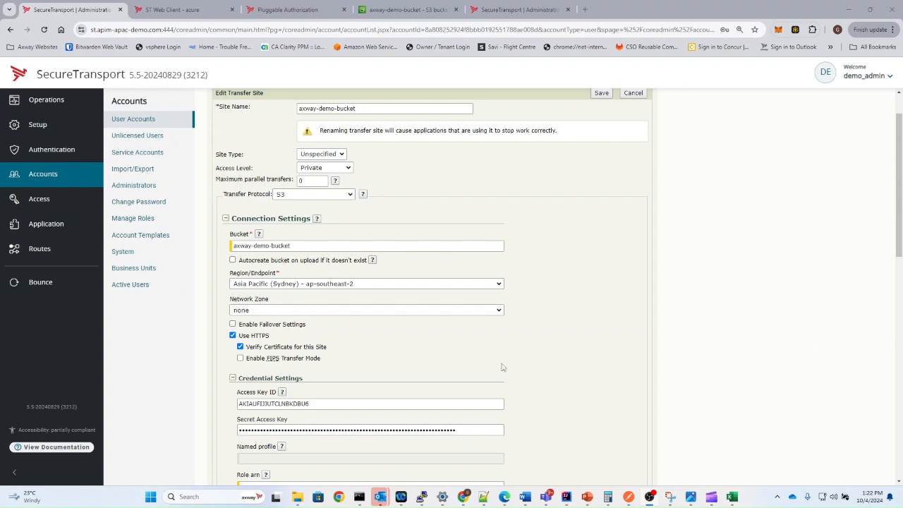
scroll(385, 346, "down", 4)
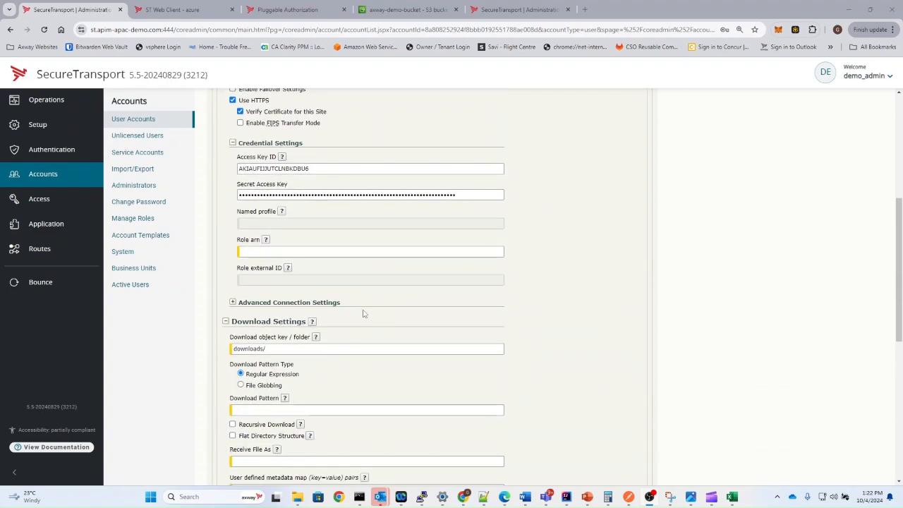
triple_click(271, 344)
scroll(373, 306, "down", 1)
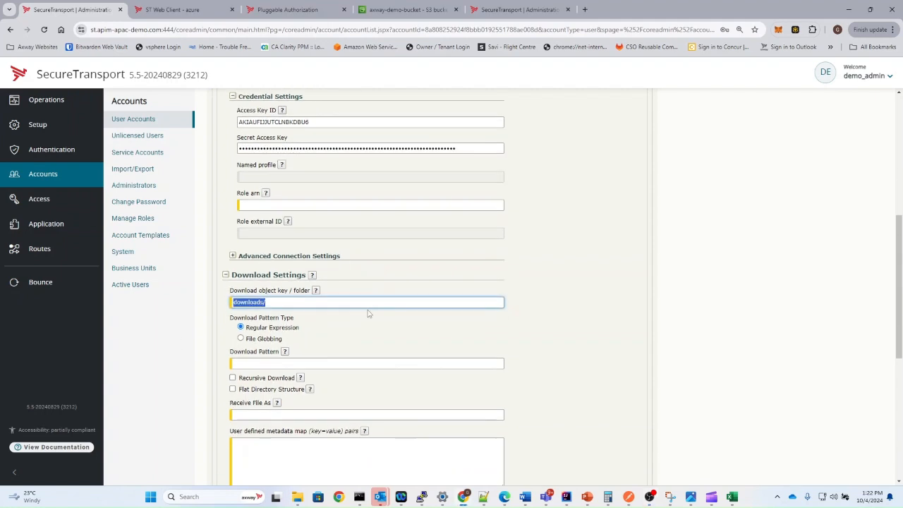
left_click(253, 329)
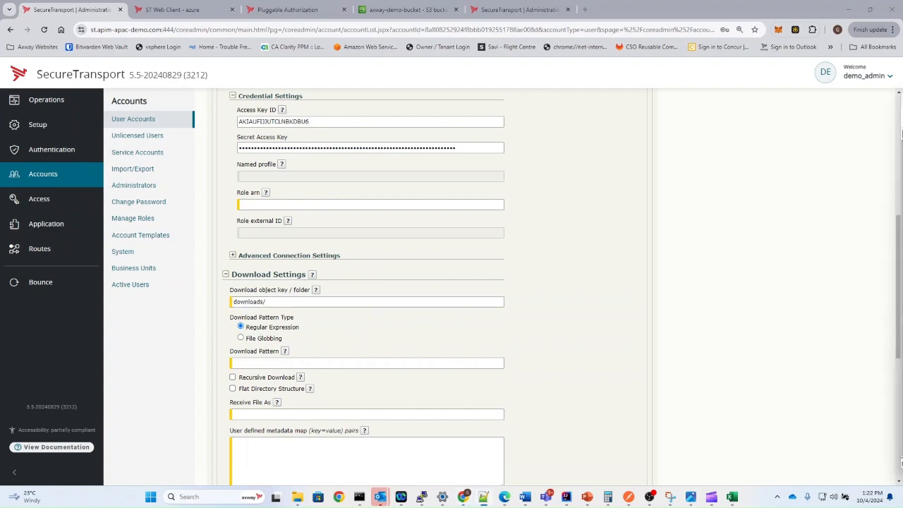
left_click(339, 364)
left_click(337, 379)
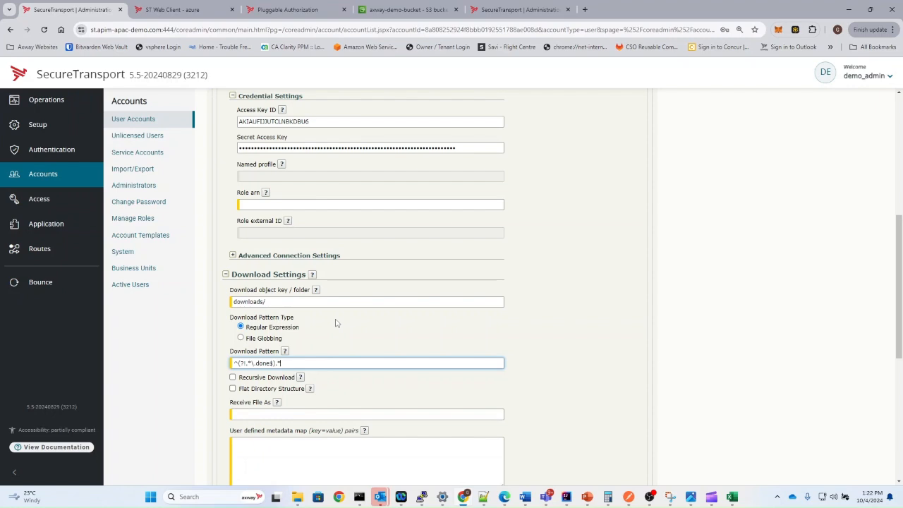
scroll(336, 323, "down", 4)
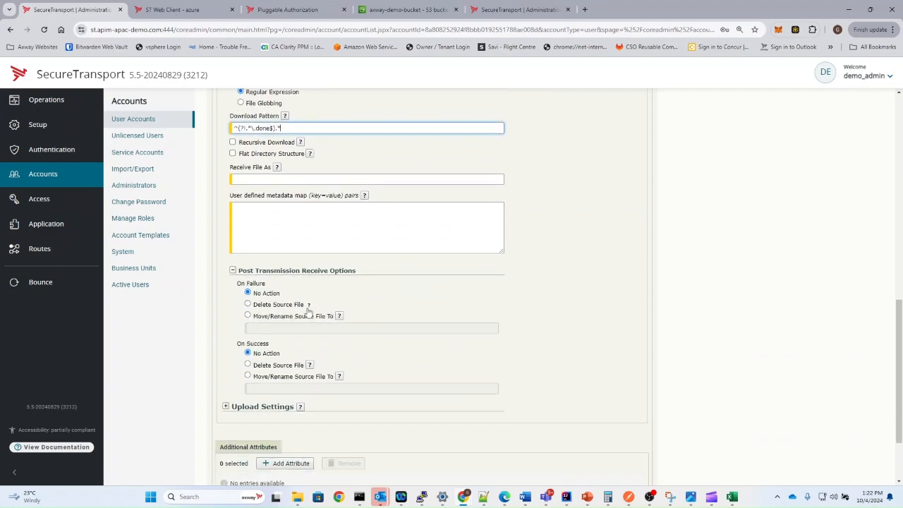
- On success, move/rename the source file to downloads/${plugin.target}.done
left_click(247, 376)
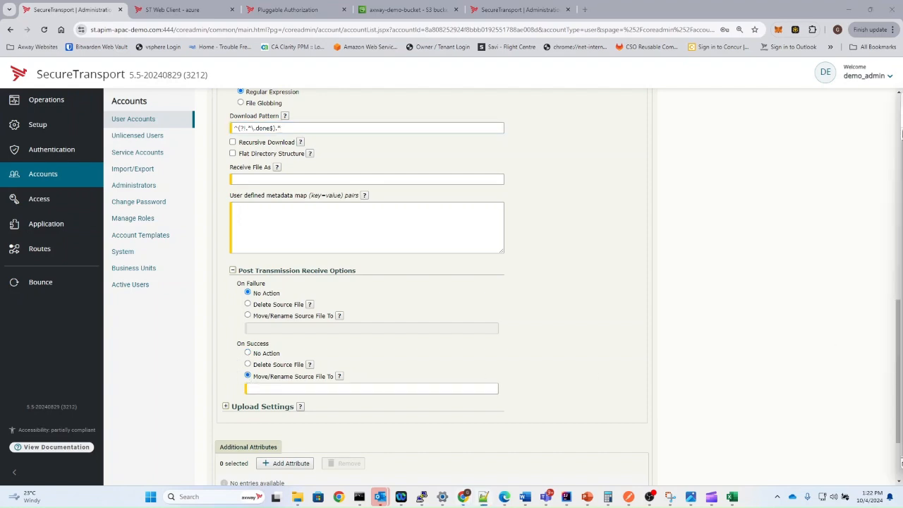
left_click(270, 388)
type("downloads/${plugin.target}.done")
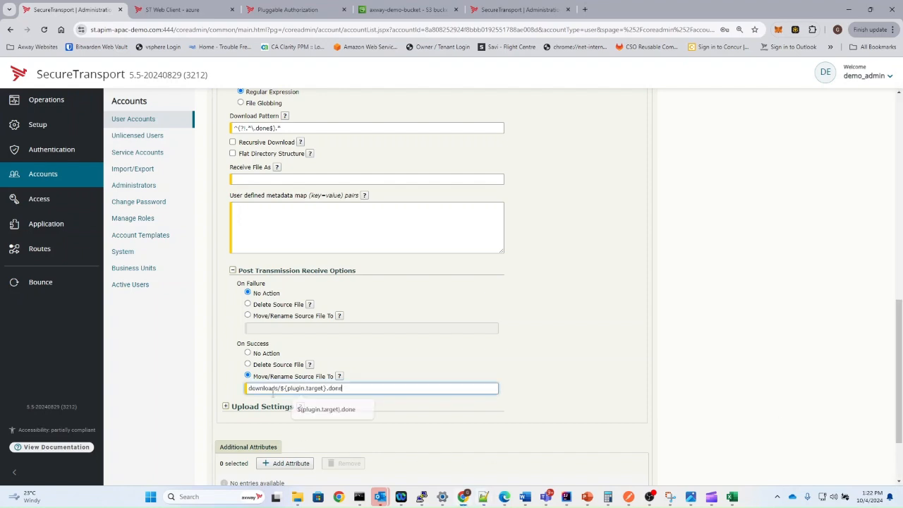
double_click(266, 389)
left_click_drag(280, 388, 319, 389)
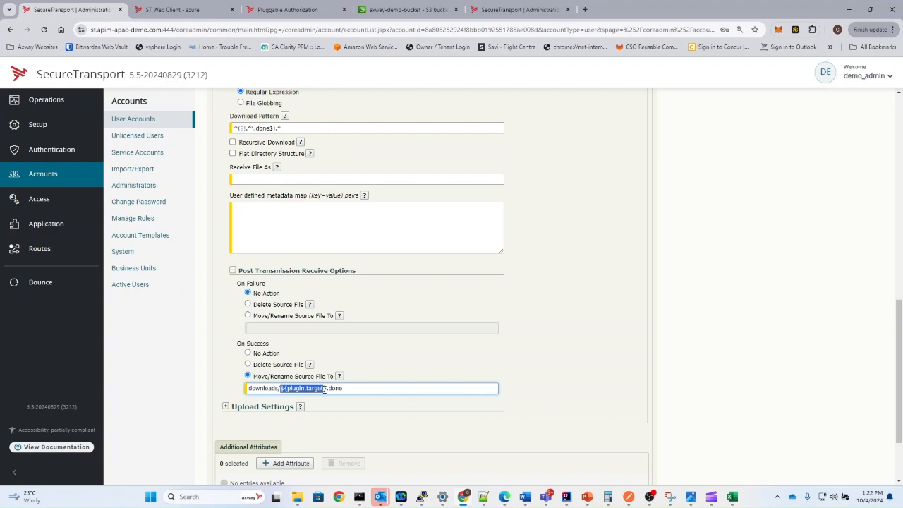
left_click(355, 390)
- Check the rename expression examples, then bring up the demo_admin account menu
left_click(338, 376)
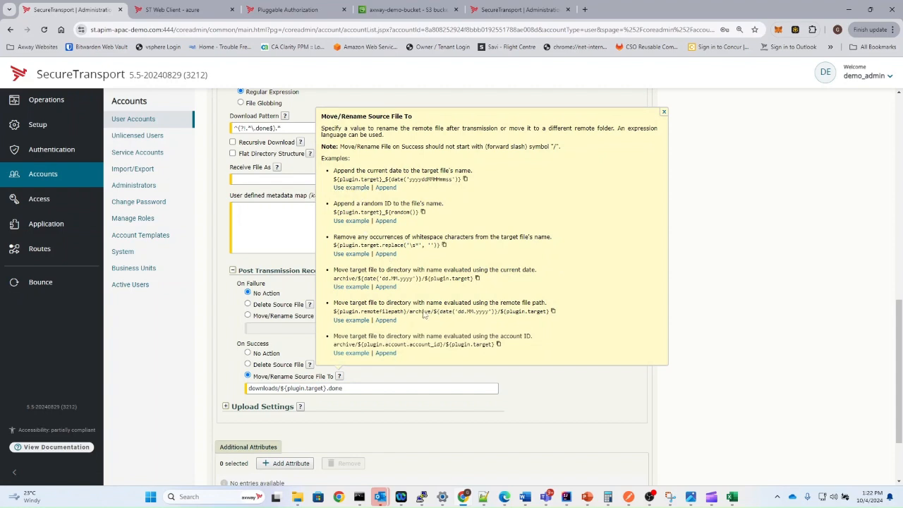
left_click(663, 112)
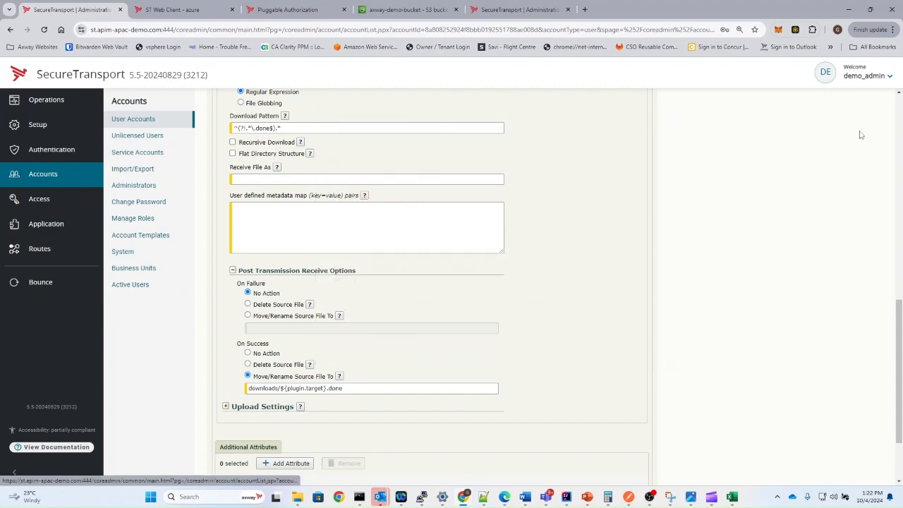
left_click(854, 69)
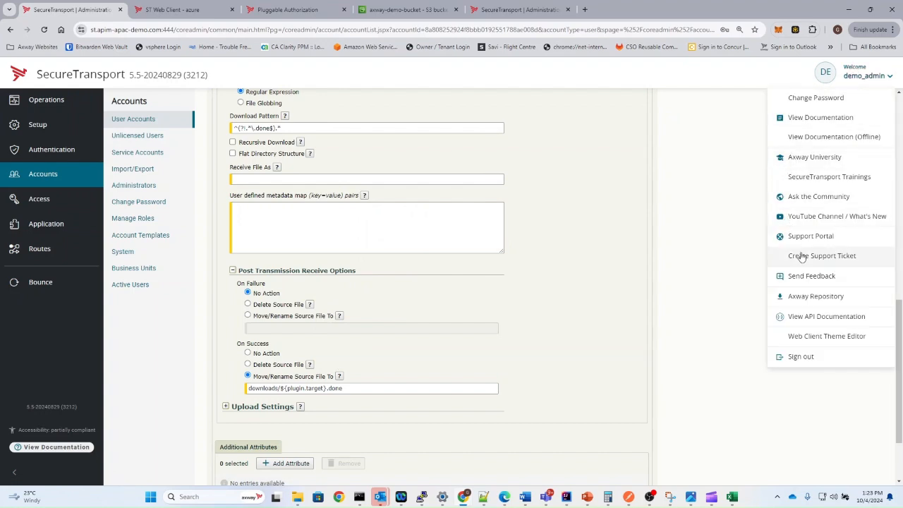
- Read the Expression language section of the administrator guide, then close it
left_click(833, 140)
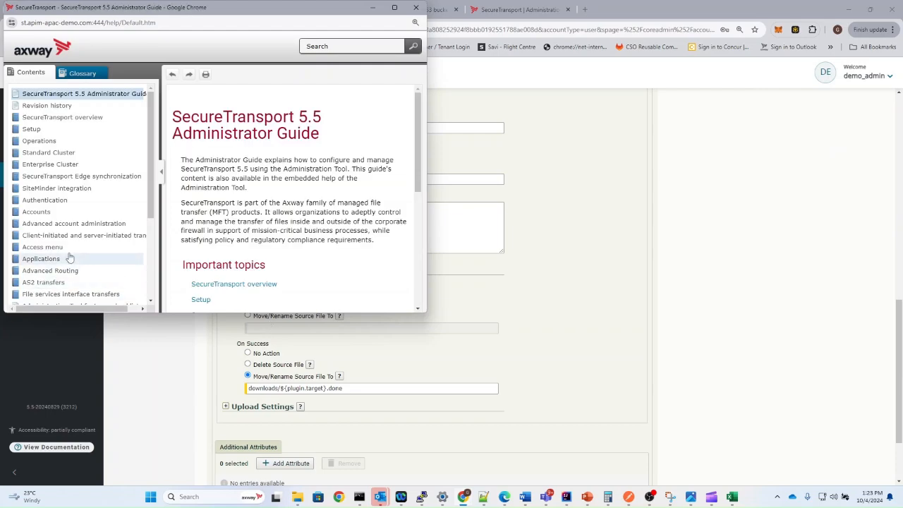
scroll(62, 287, "down", 3)
left_click(73, 254)
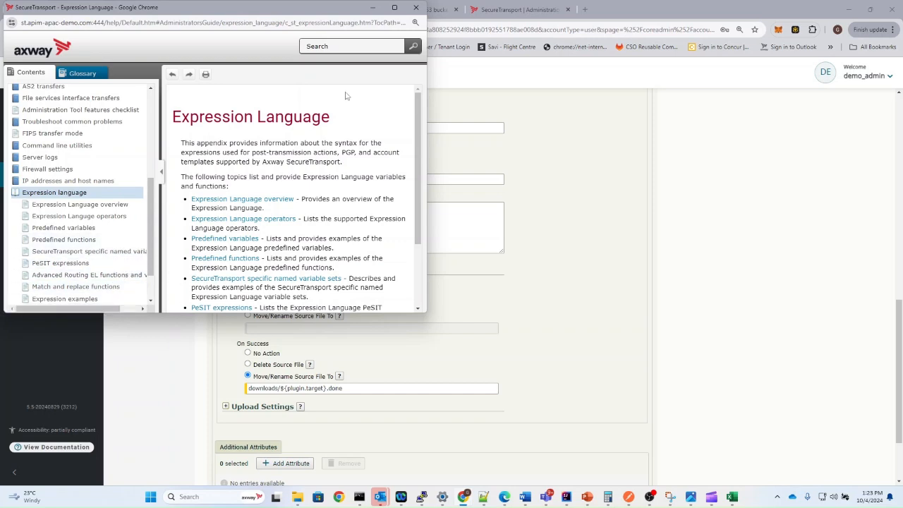
left_click(416, 7)
- Review the rename path and download pattern values on the S3 site form
scroll(365, 308, "down", 2)
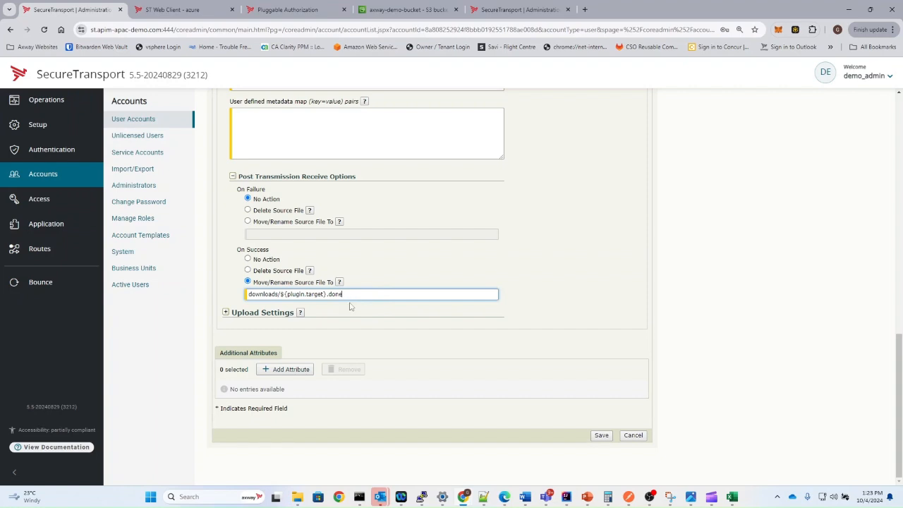
triple_click(360, 294)
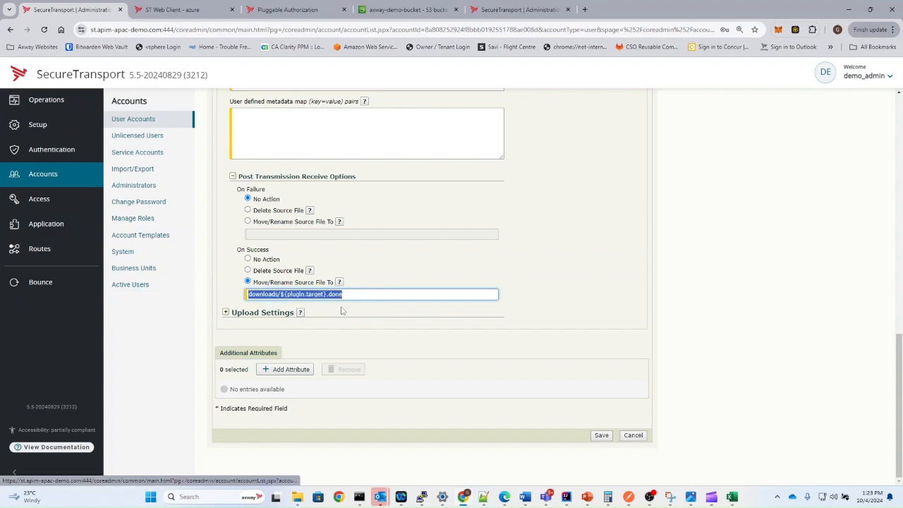
scroll(360, 296, "up", 3)
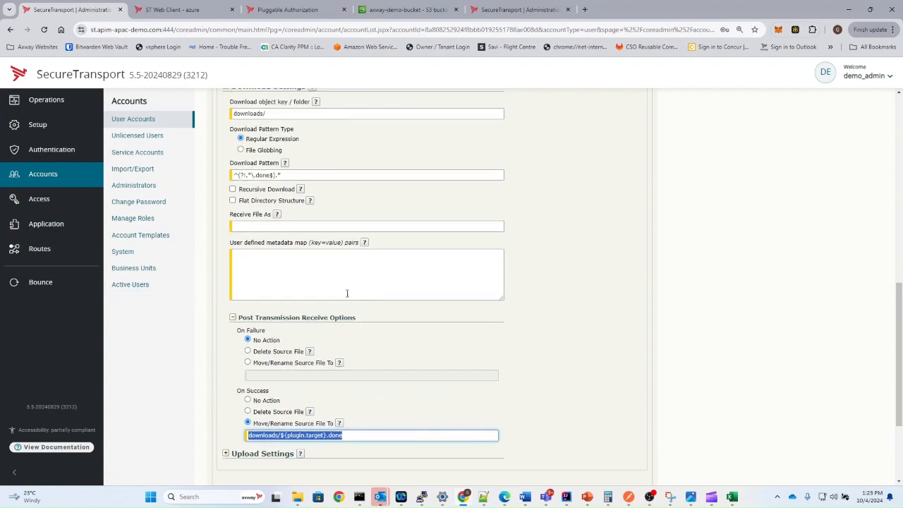
triple_click(271, 176)
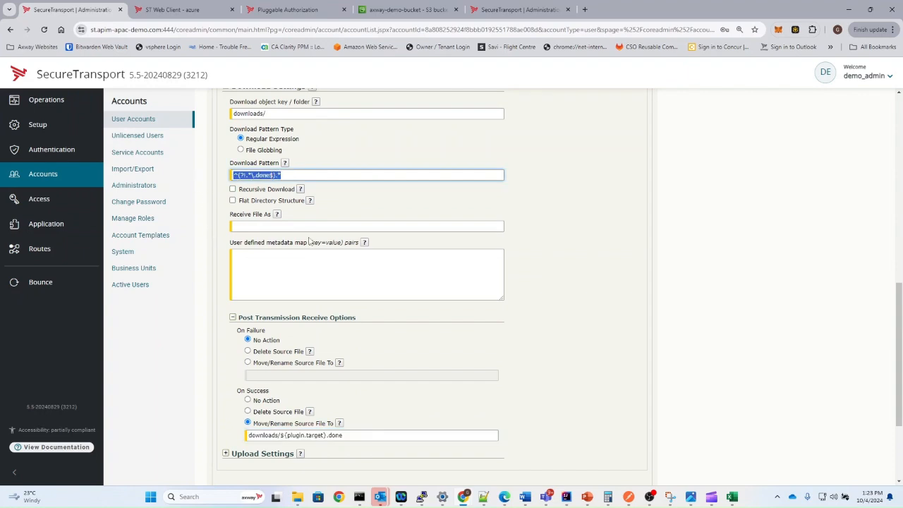
scroll(323, 322, "down", 1)
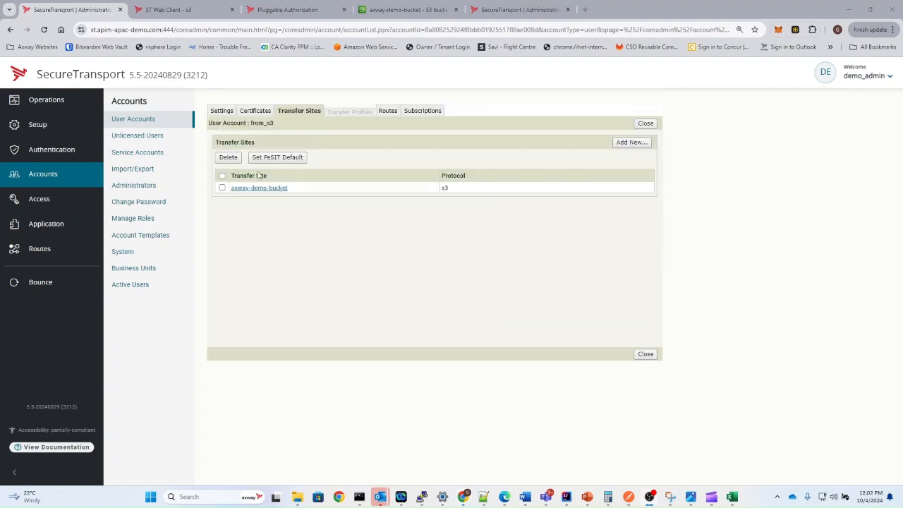
- Start a new user account named azure_hub with UID 6000 and GID 6000
left_click(131, 119)
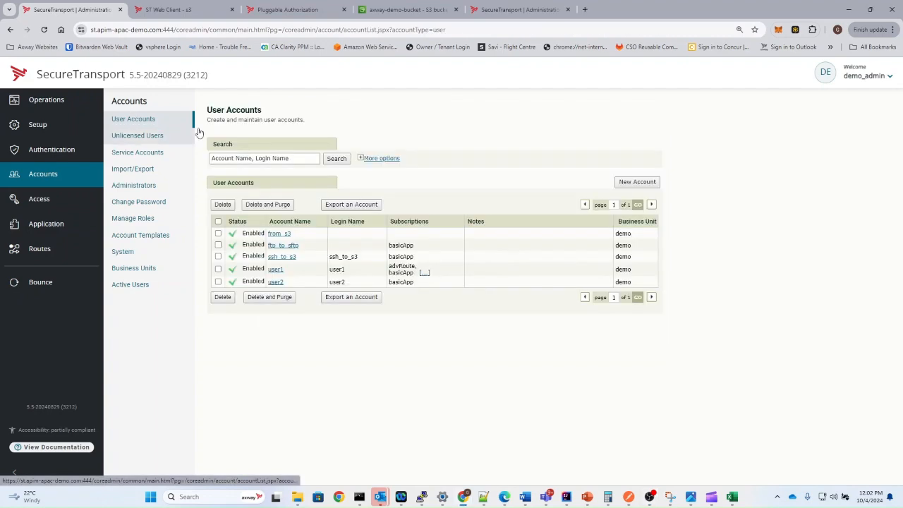
left_click(637, 181)
left_click(348, 155)
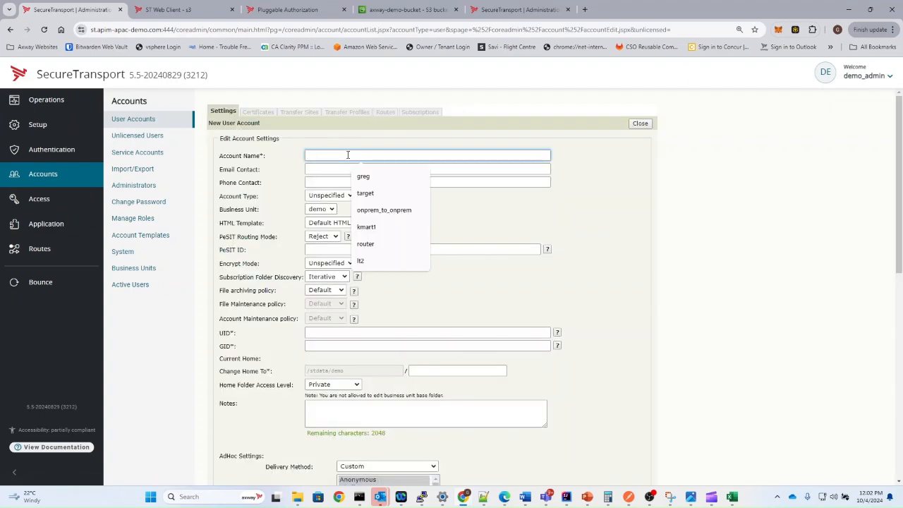
type("azure_hub")
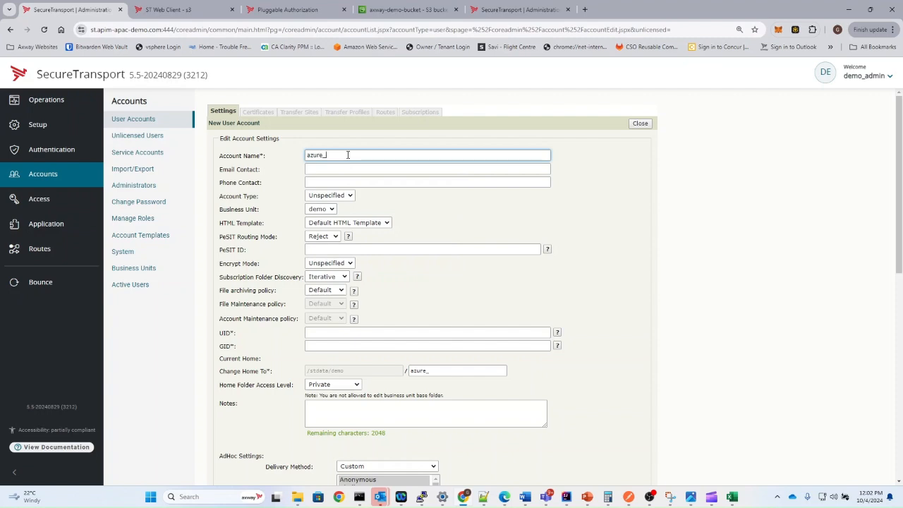
left_click(322, 331)
key("Down")
key("Down")
key("Return")
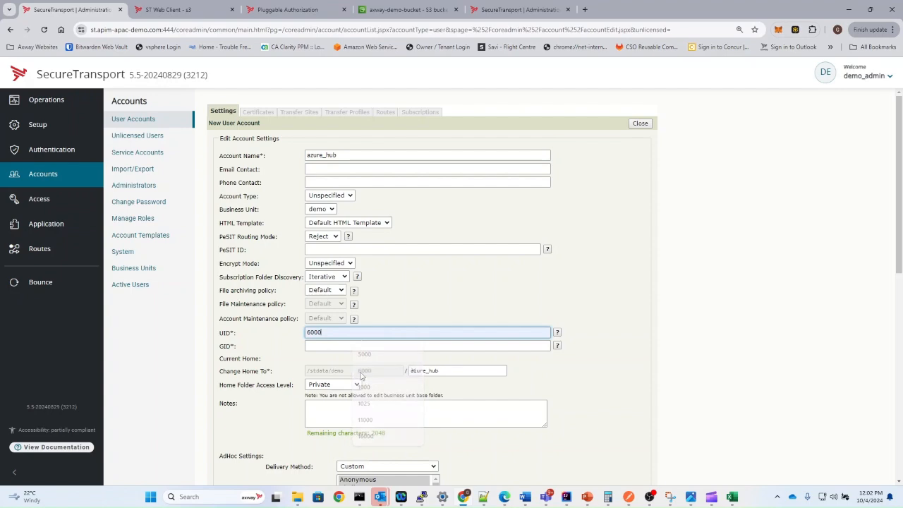
left_click(322, 345)
left_click(363, 385)
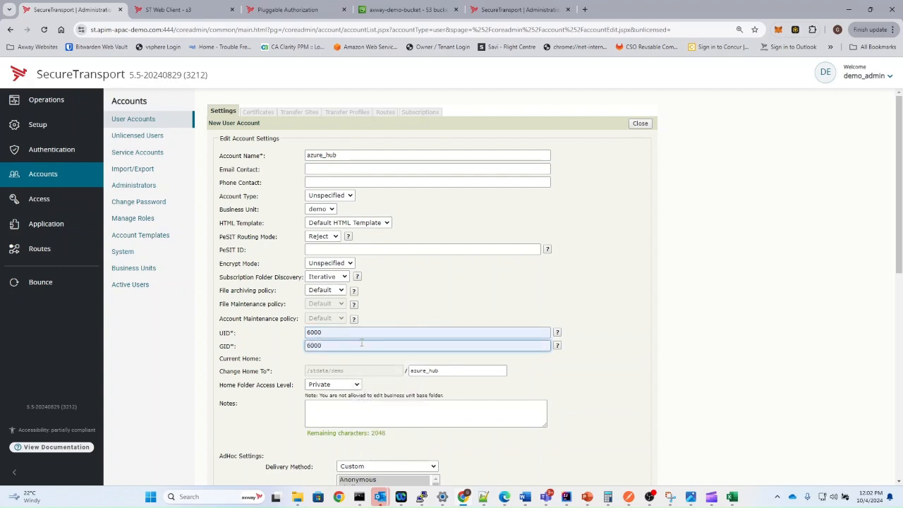
- Disallow login for azure_hub and save the account
scroll(362, 344, "down", 2)
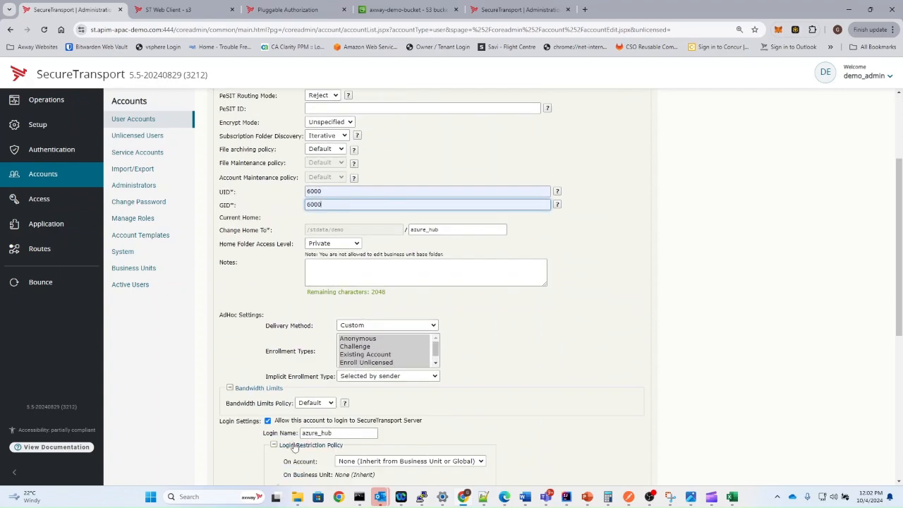
left_click(268, 421)
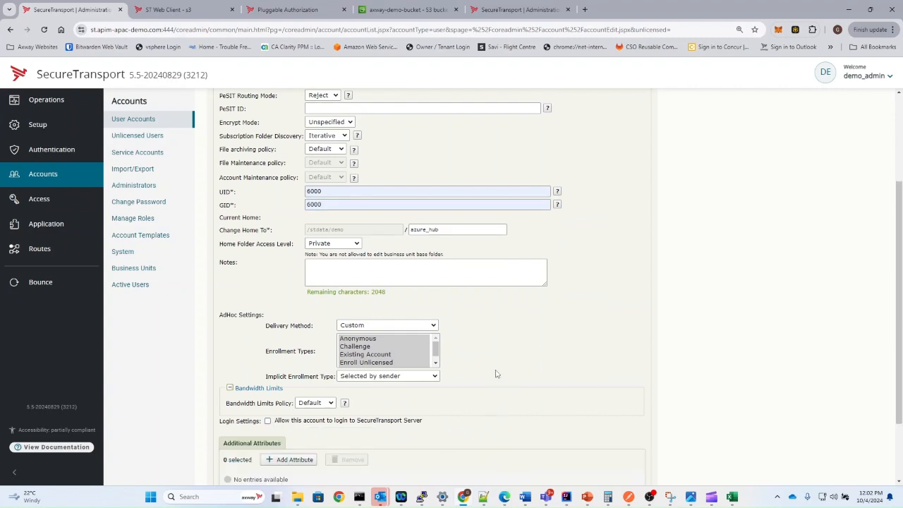
scroll(314, 400, "down", 3)
left_click(595, 412)
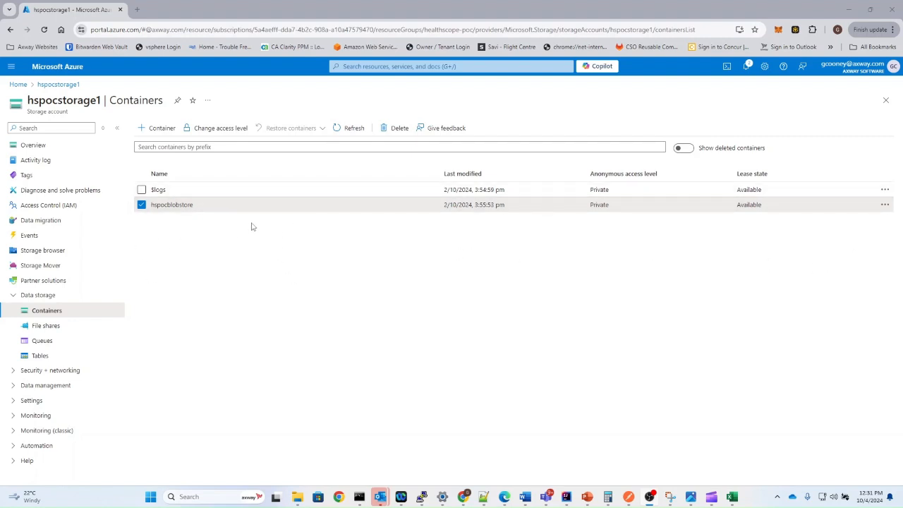
- Generate SAS for hspocblobstore with Add, Create, Write, Delete and List permissions
left_click(884, 206)
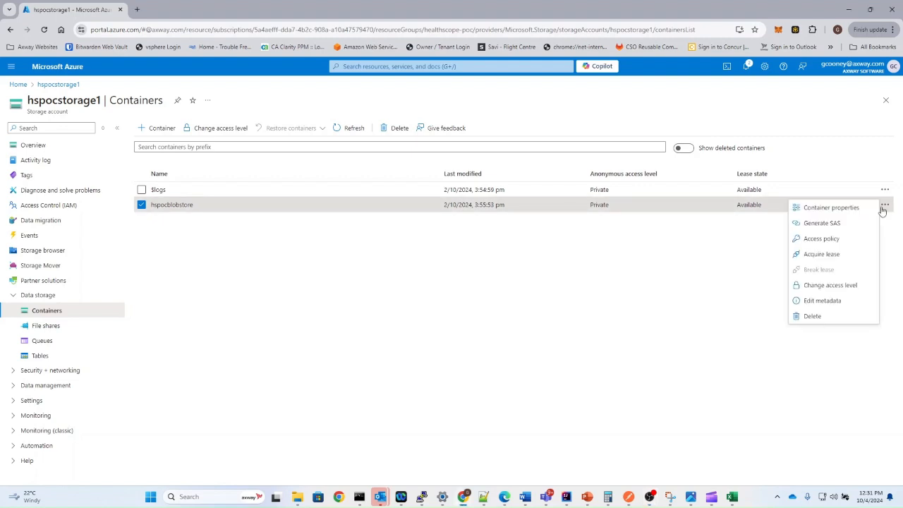
left_click(844, 230)
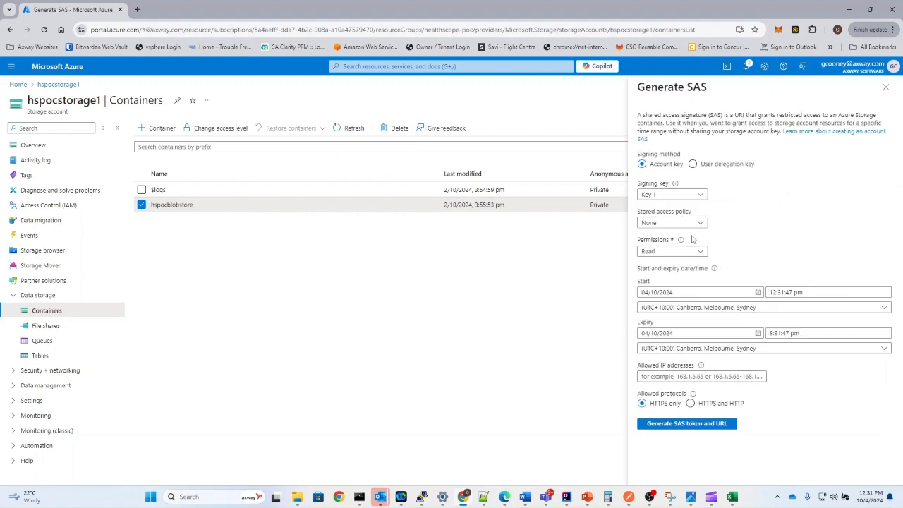
left_click(689, 251)
left_click(645, 280)
left_click(646, 294)
left_click(645, 309)
left_click(645, 325)
left_click(646, 339)
left_click(842, 251)
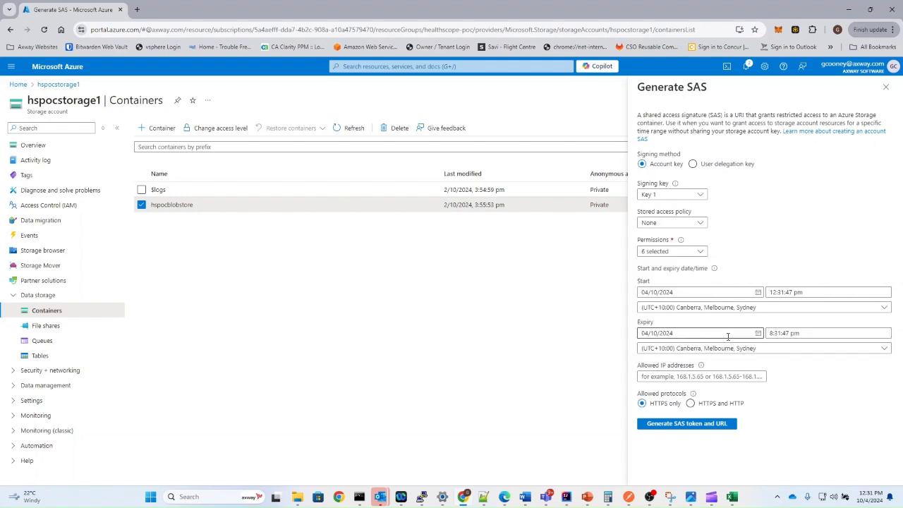
- Set SAS expiry to 27/02/2025, generate the token and URL, and copy the Blob SAS URL
left_click(758, 333)
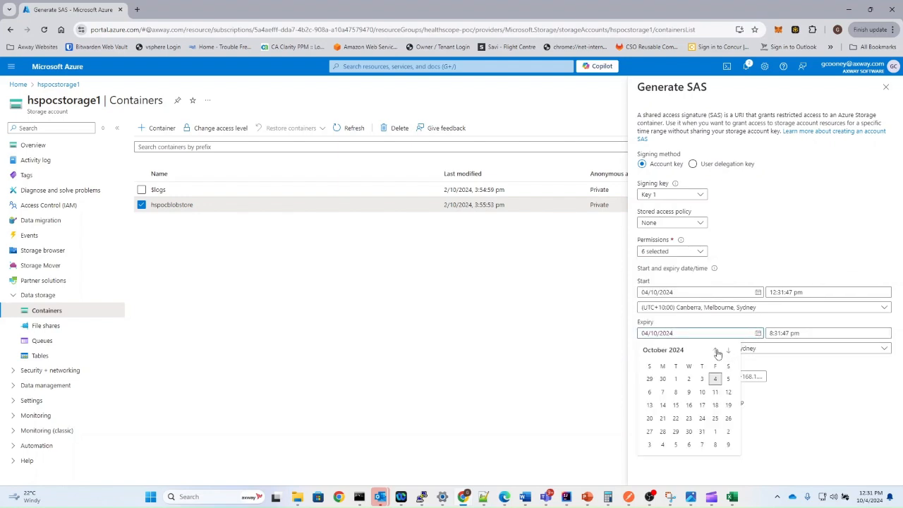
left_click(728, 351)
left_click(728, 351)
left_click(728, 350)
left_click(728, 350)
left_click(728, 351)
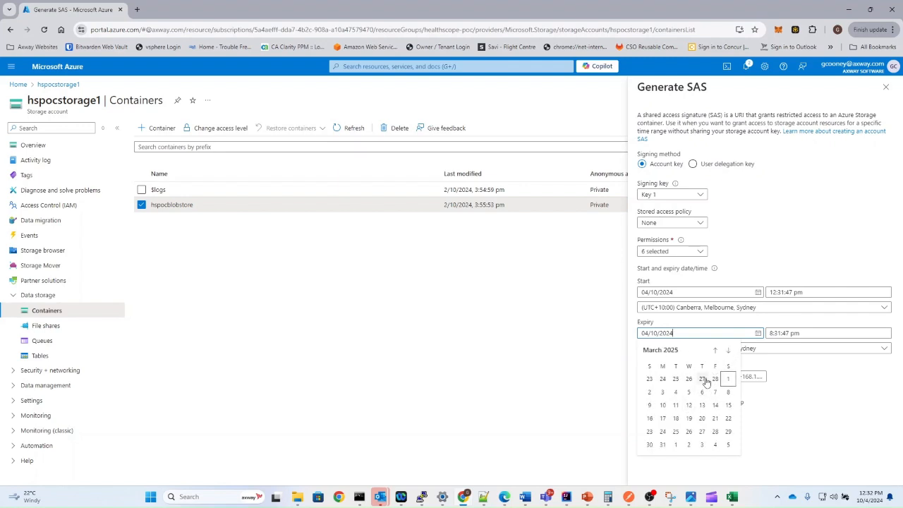
left_click(701, 379)
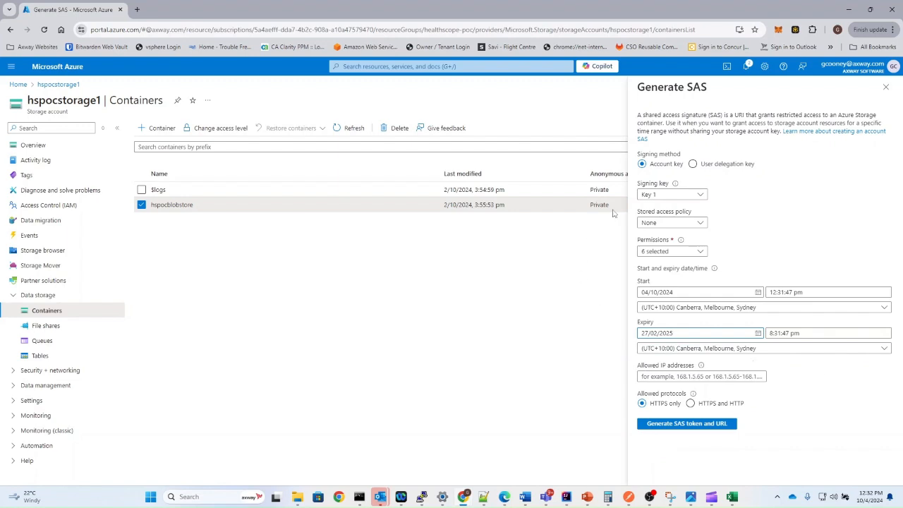
left_click(703, 424)
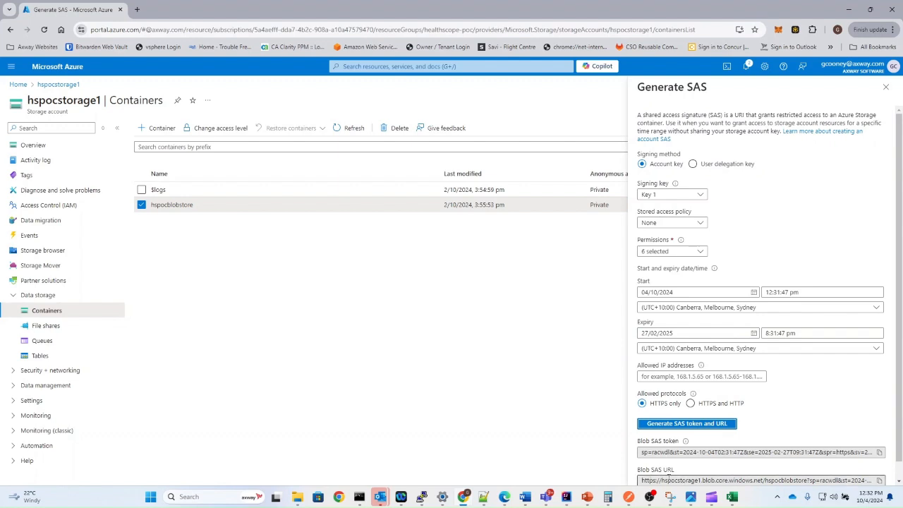
left_click(878, 480)
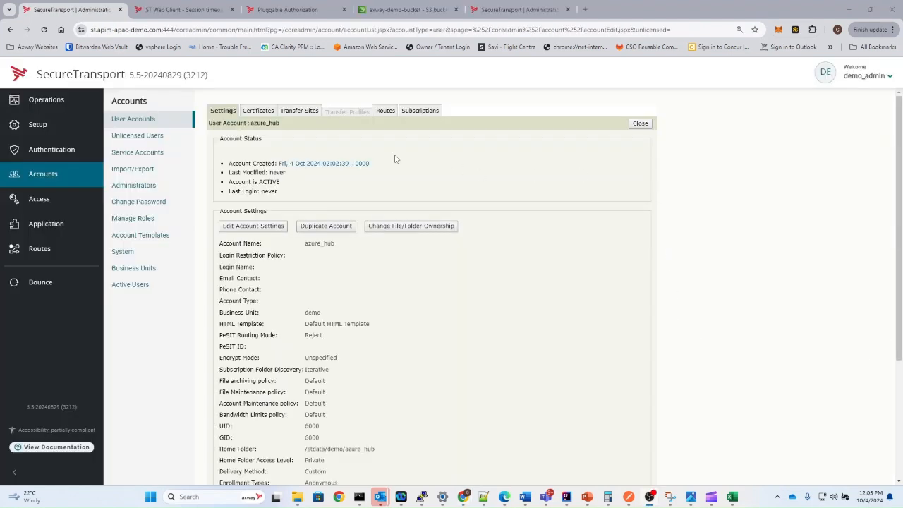
- Add an Azure Blob Storage transfer site named azure-blob for azure_hub
left_click(299, 111)
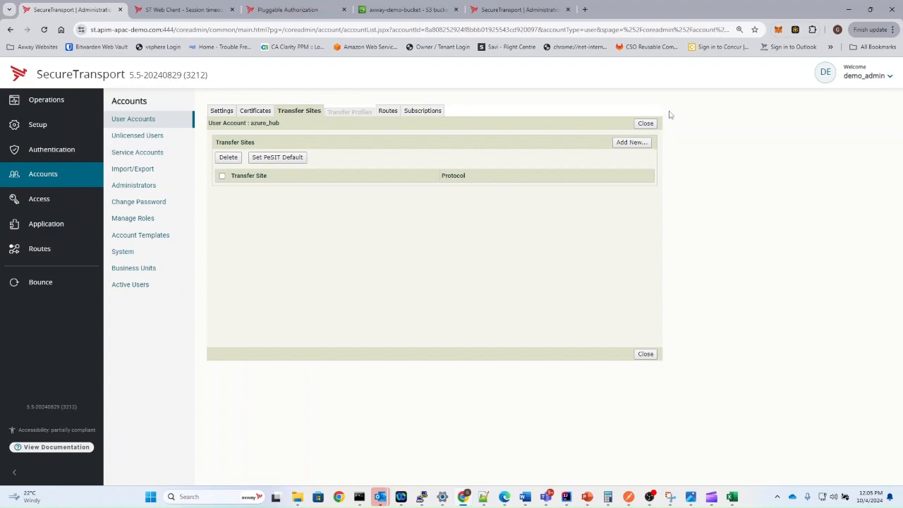
left_click(634, 143)
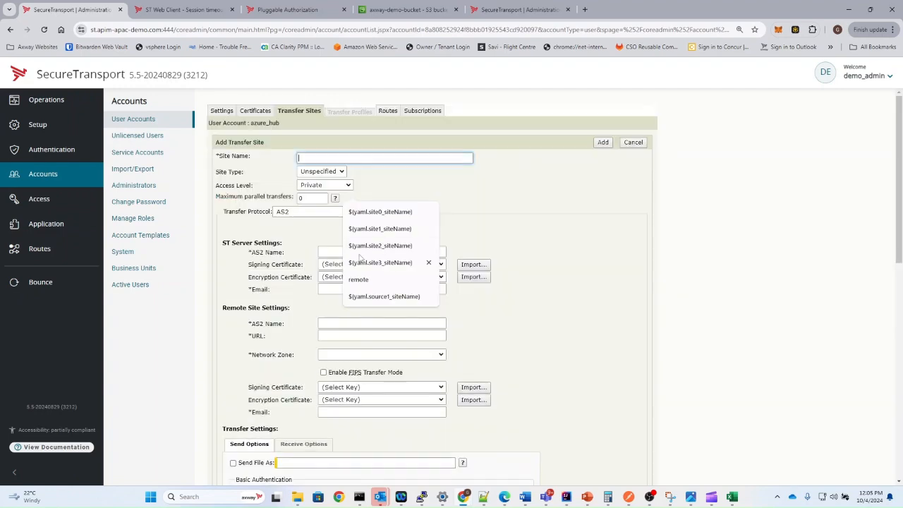
left_click(315, 213)
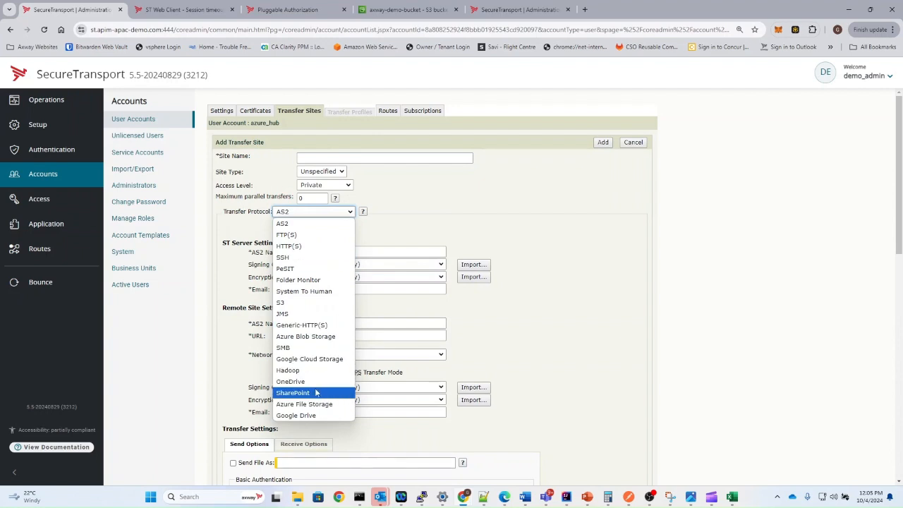
left_click(306, 335)
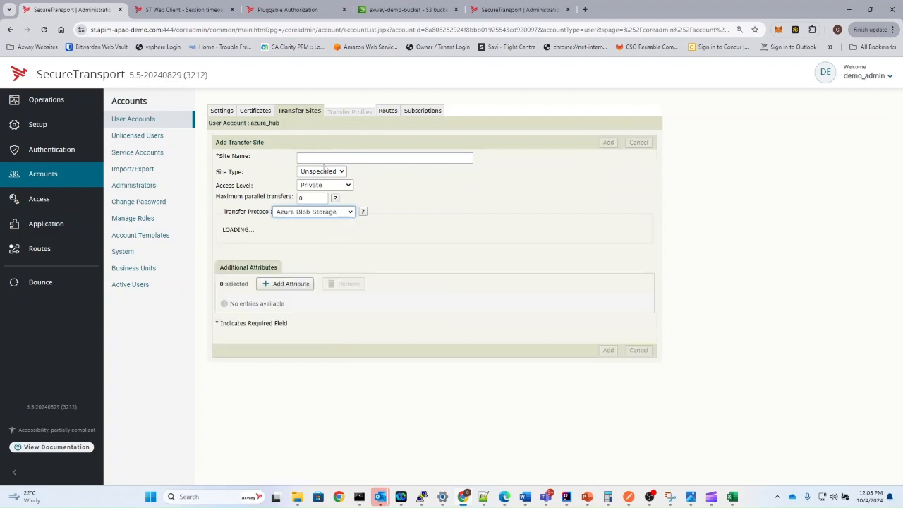
left_click(333, 159)
type("azure-blob")
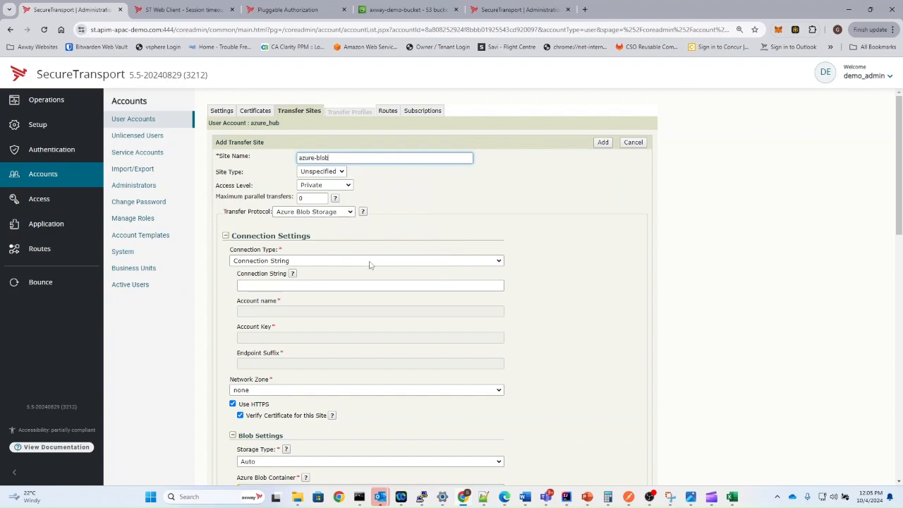
- Use Shared Access Signature connection with the copied Blob SAS URL as the URI
left_click(332, 265)
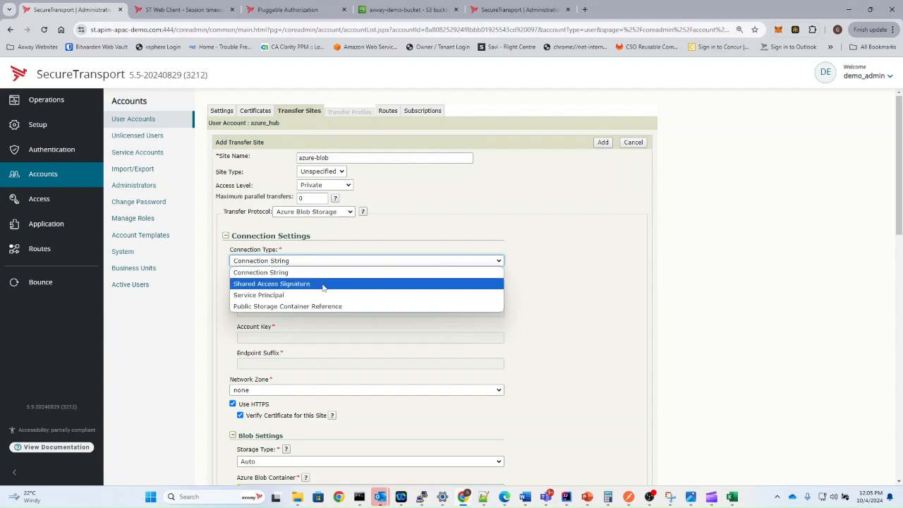
left_click(323, 285)
left_click(283, 288)
key("ctrl+v")
left_click(342, 319)
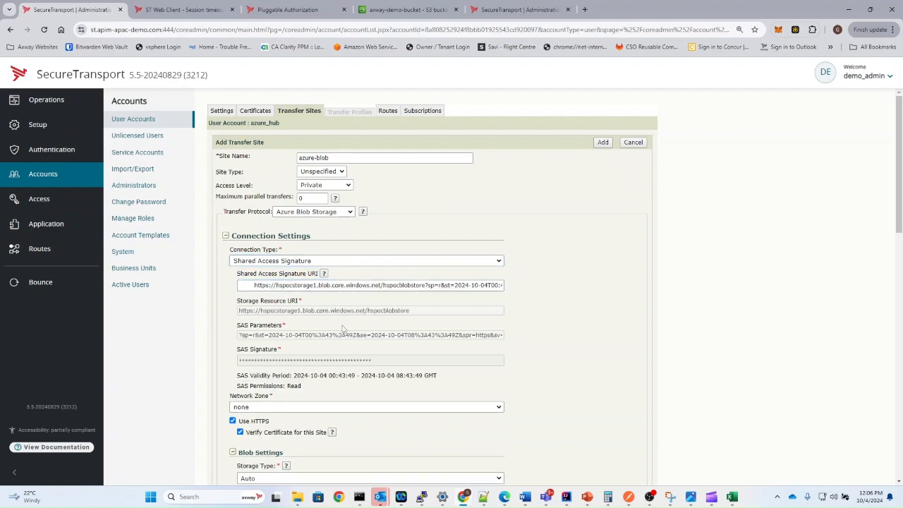
left_click_drag(282, 310, 288, 314)
left_click(246, 287)
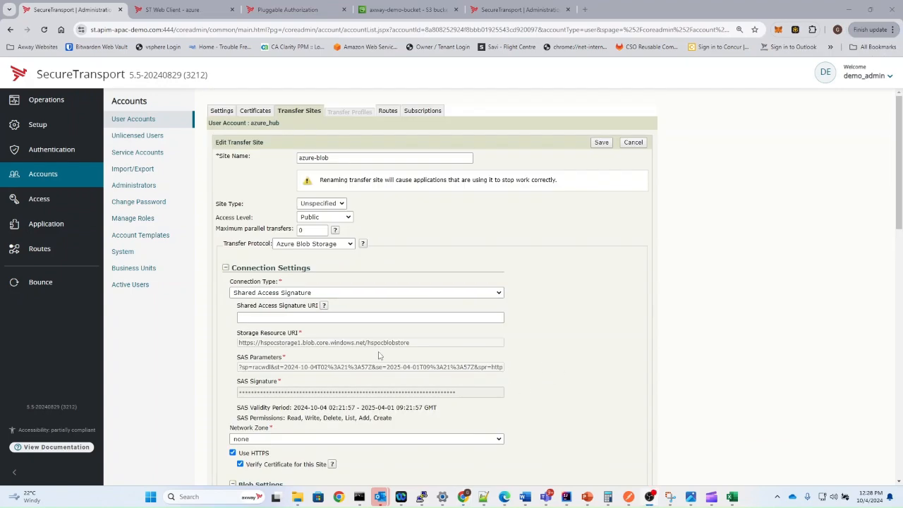
- Set the azure-blob site's upload folder to imbound/ and save the site
scroll(377, 357, "down", 1)
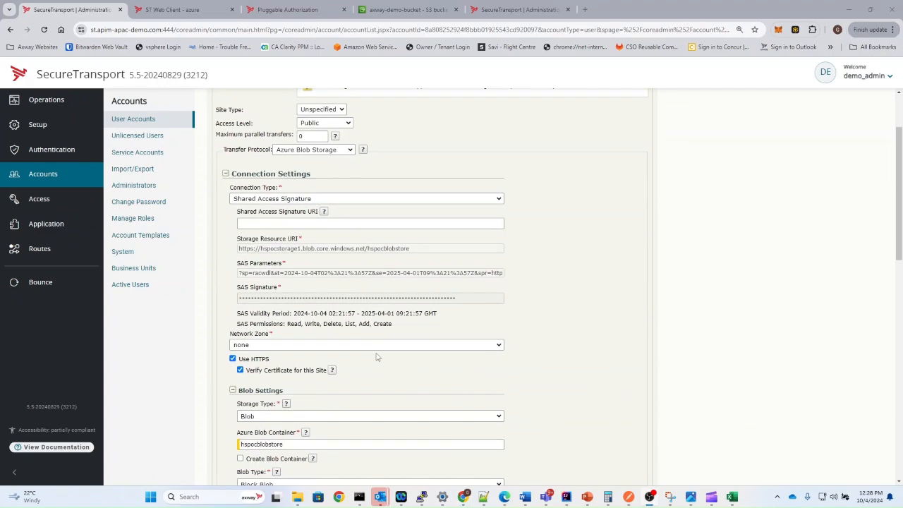
scroll(377, 358, "down", 3)
scroll(398, 352, "down", 2)
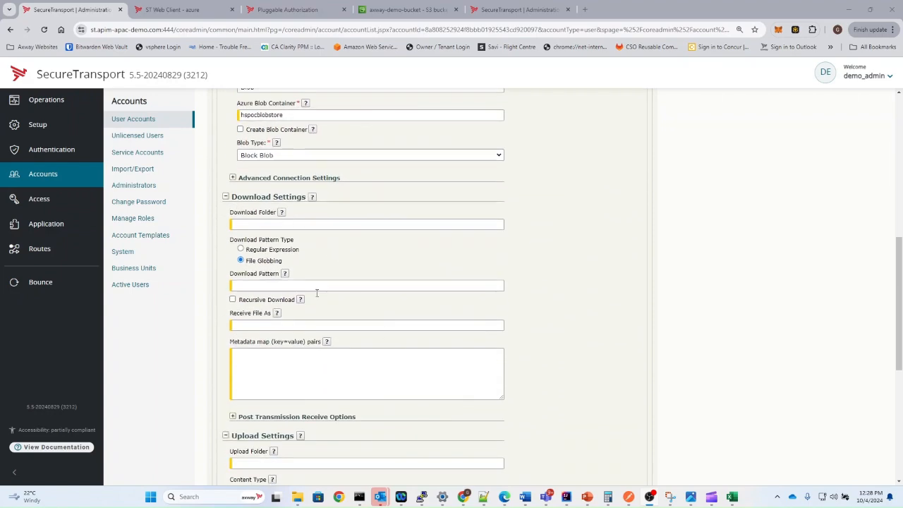
scroll(358, 290, "down", 3)
scroll(306, 316, "down", 1)
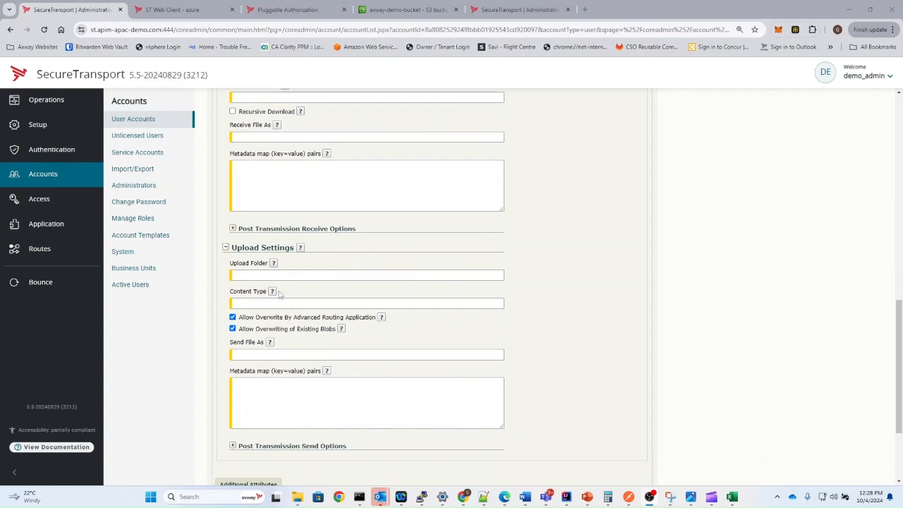
left_click(281, 276)
type("imbound/")
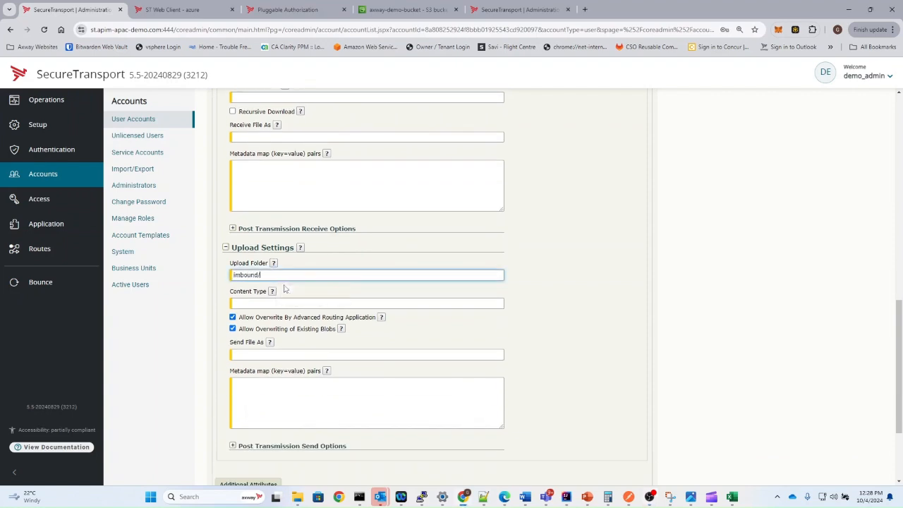
left_click(277, 318)
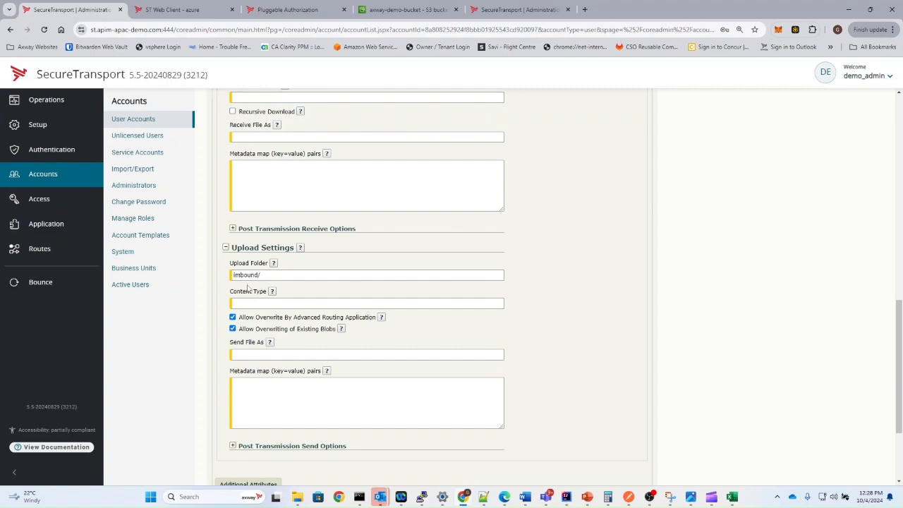
scroll(353, 348, "down", 3)
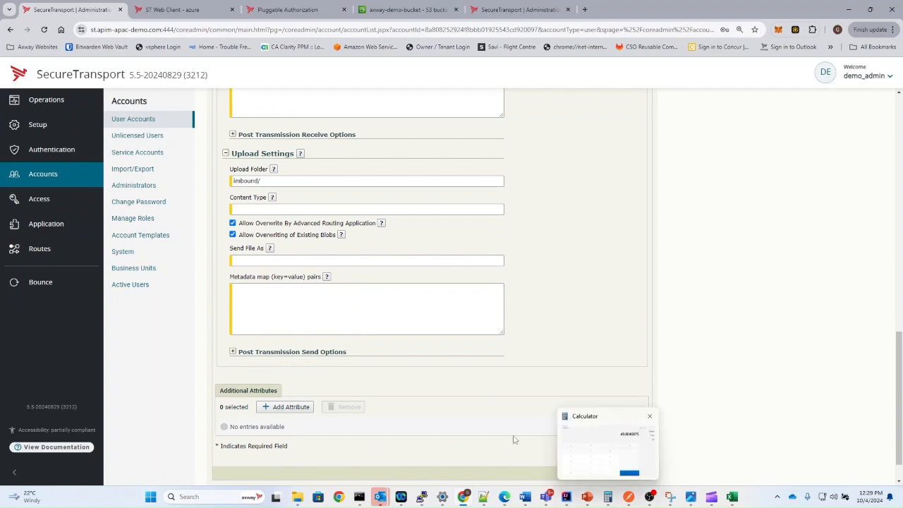
left_click(602, 473)
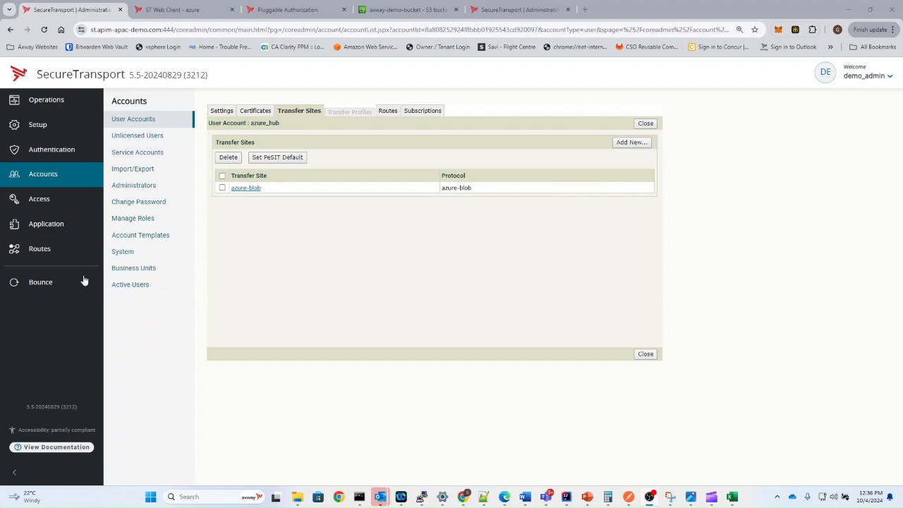
- Create route package template azure_route with the demo business unit assigned
left_click(51, 258)
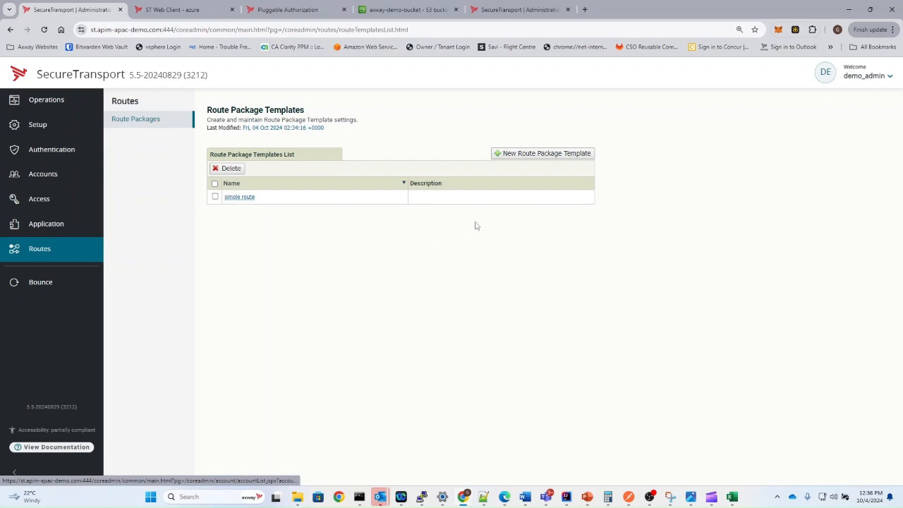
left_click(526, 155)
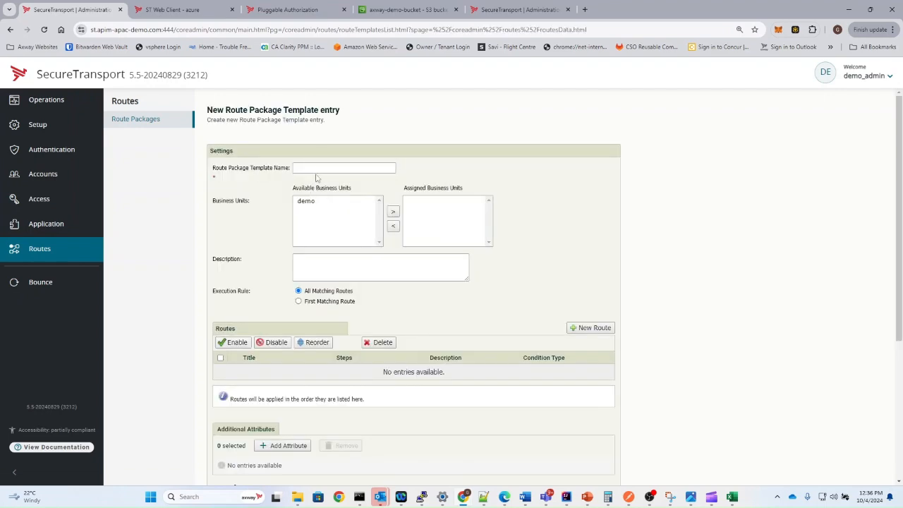
left_click(321, 164)
type("azure_route")
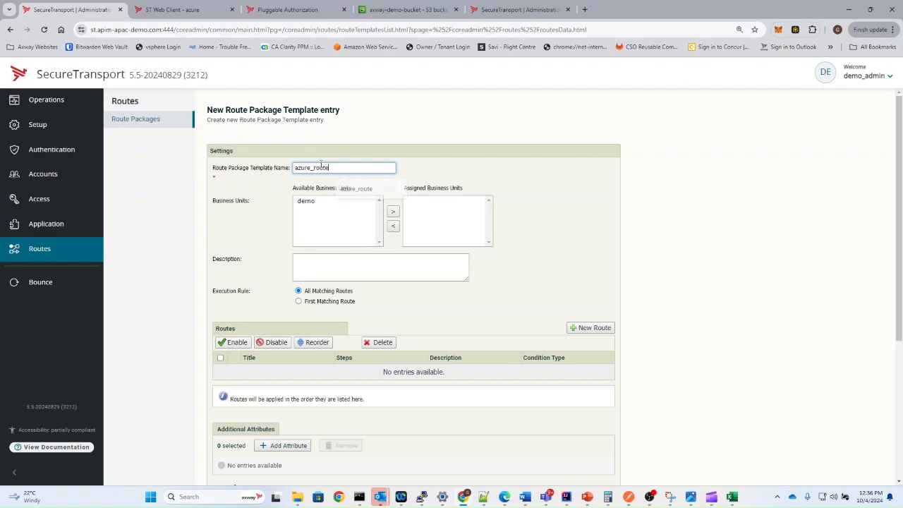
left_click(308, 205)
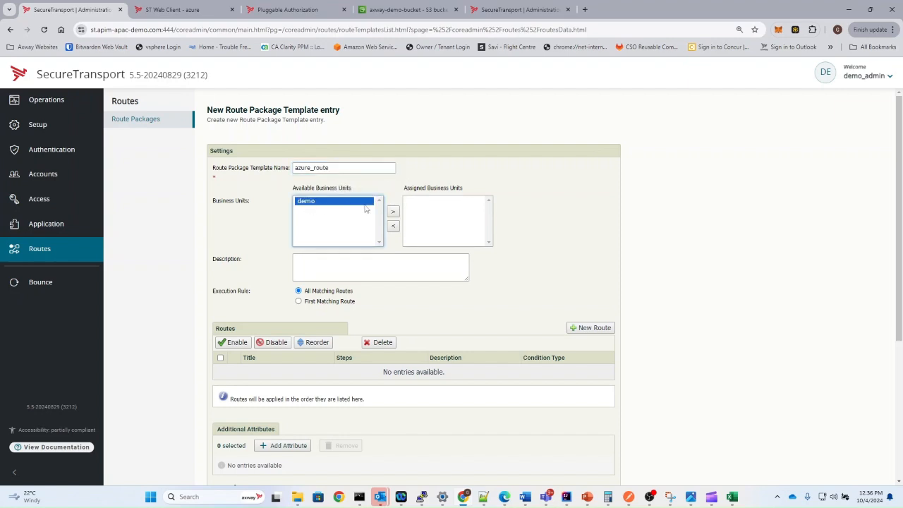
left_click(393, 212)
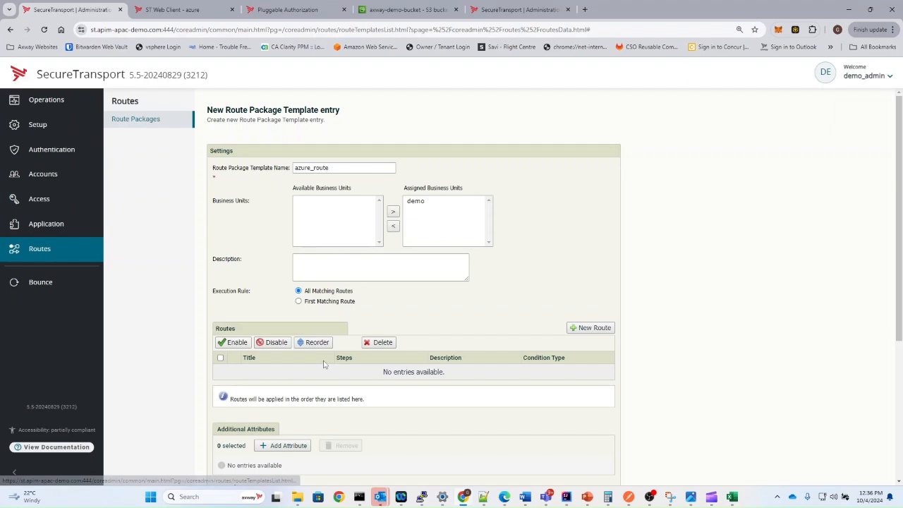
left_click(594, 329)
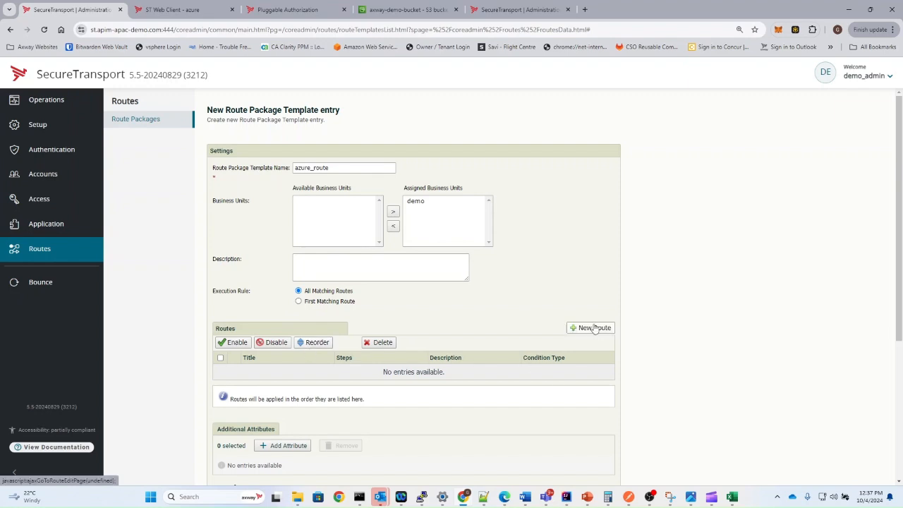
- Name the route send_to_azure and add a Send To Partner step
left_click(345, 163)
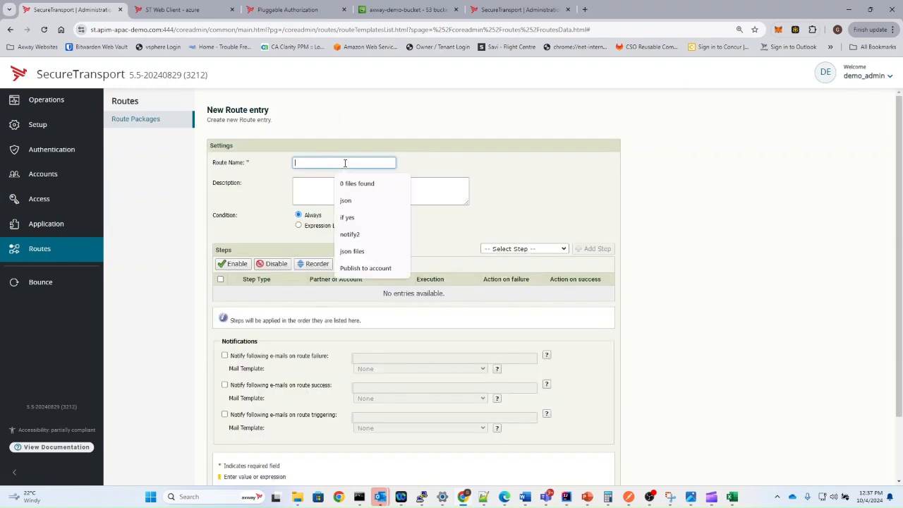
type("send_to_azure")
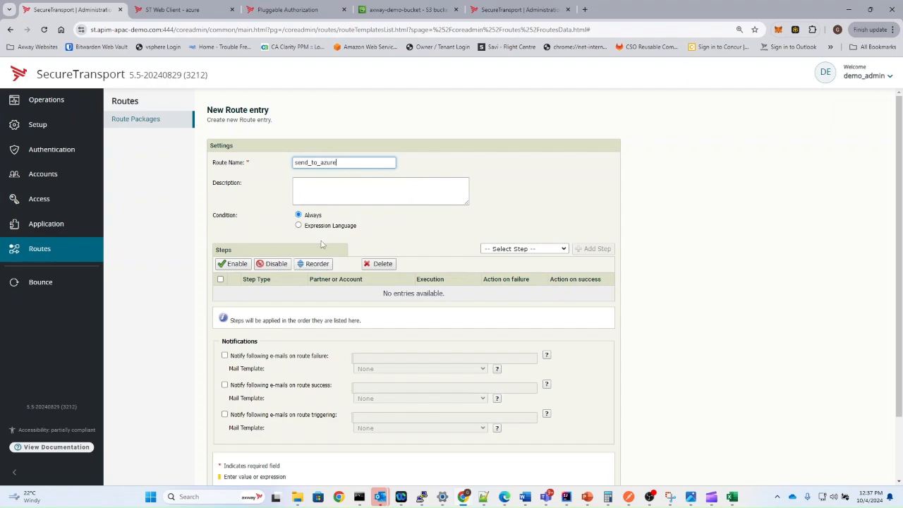
left_click(525, 249)
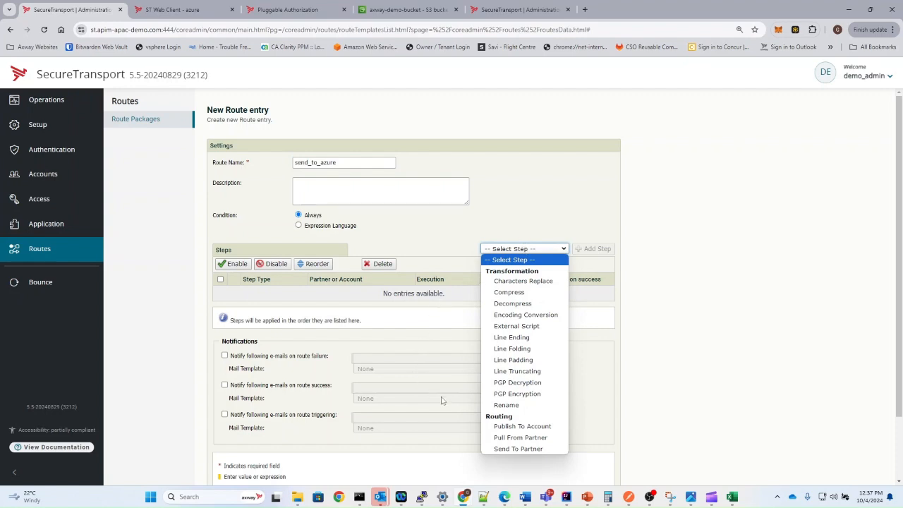
left_click(516, 449)
left_click(596, 252)
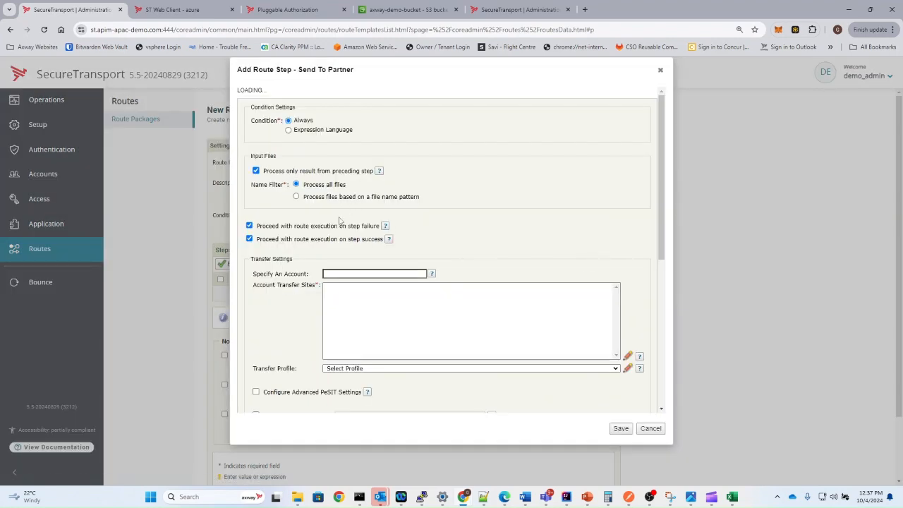
- Point the Send To Partner step at azure_hub's azure-blob transfer site
left_click(346, 273)
type("azu")
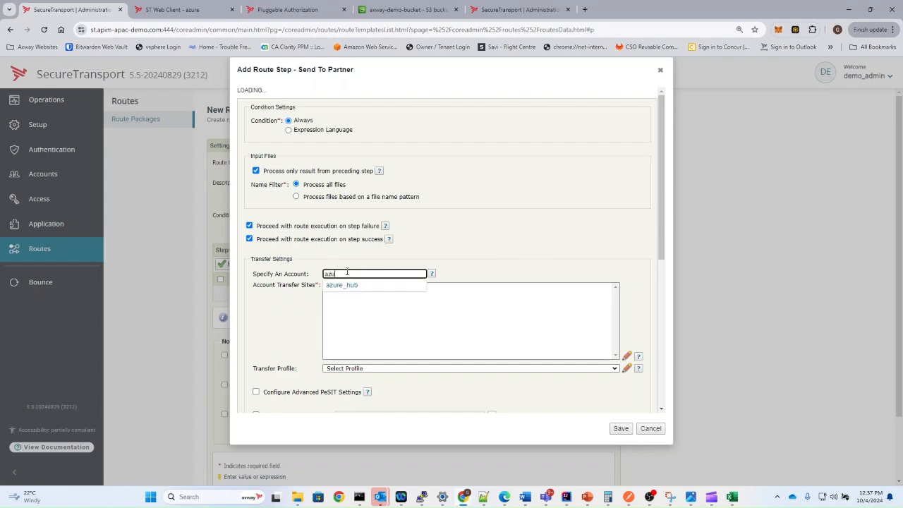
left_click(356, 288)
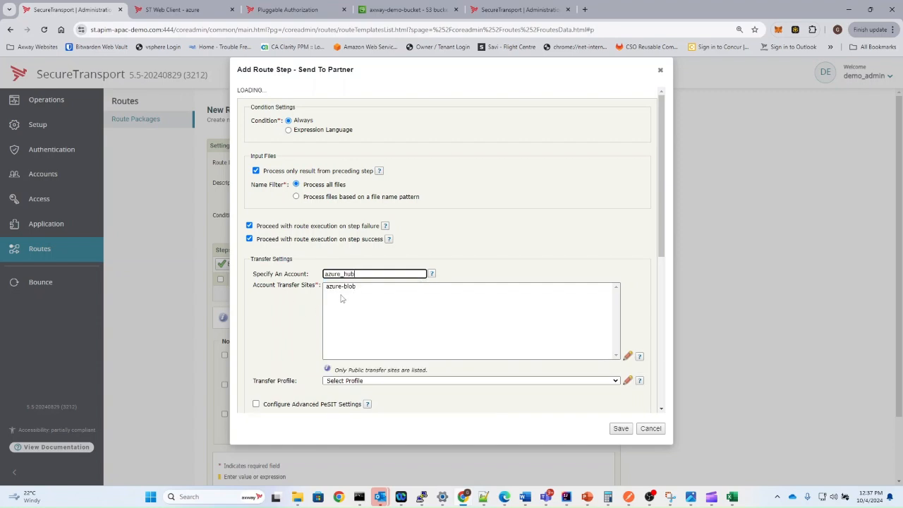
left_click(346, 290)
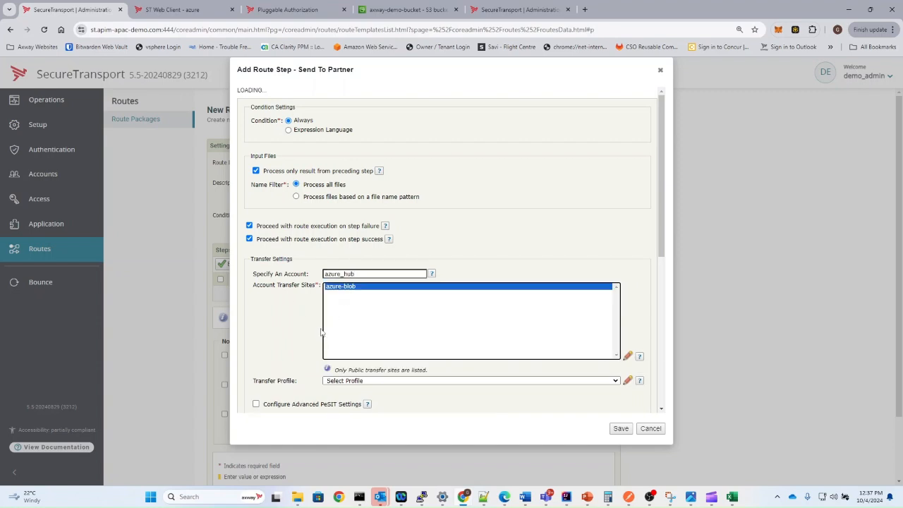
scroll(296, 278, "down", 2)
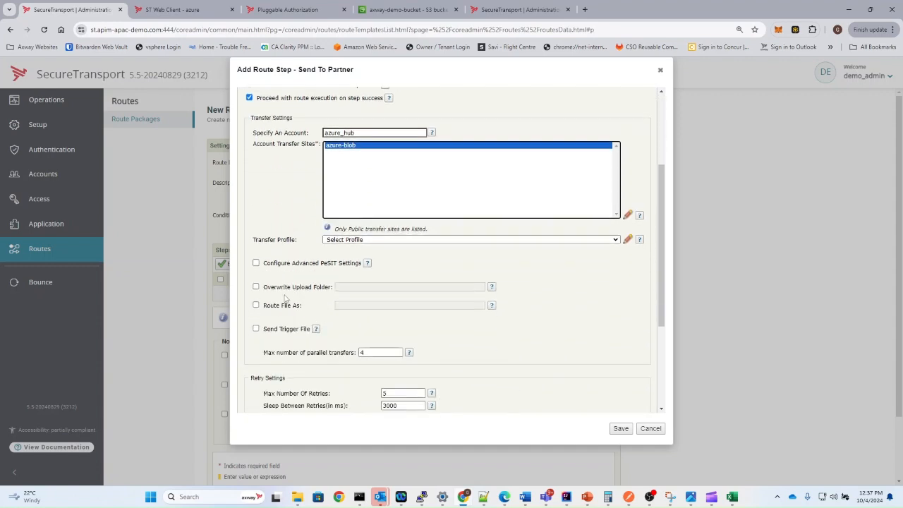
- Override the upload folder to inbound/${account.name}/ and save the step
left_click(256, 287)
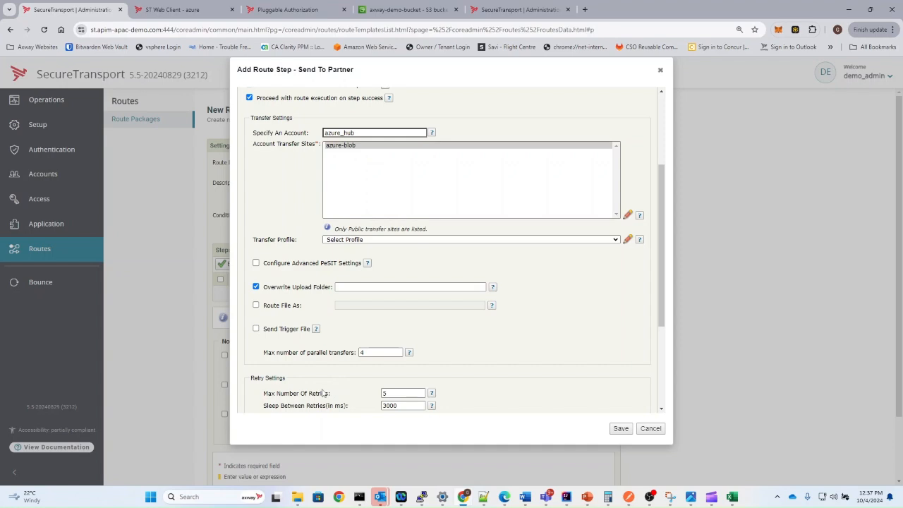
left_click(353, 287)
type("inbound/${account.name}/")
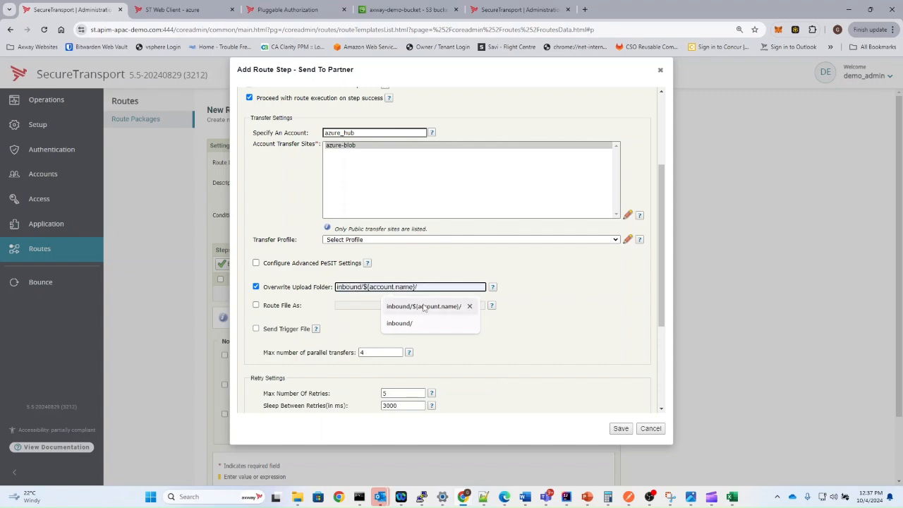
left_click(423, 306)
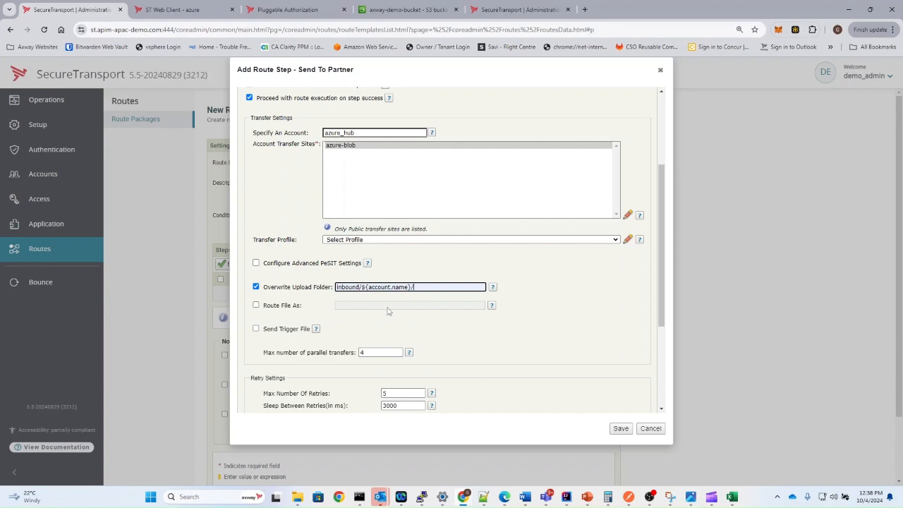
scroll(463, 340, "down", 2)
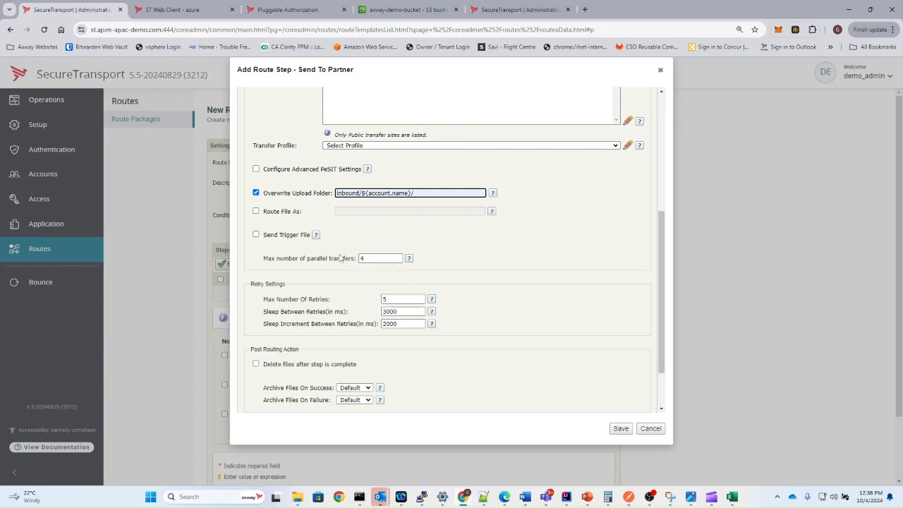
scroll(399, 275, "down", 2)
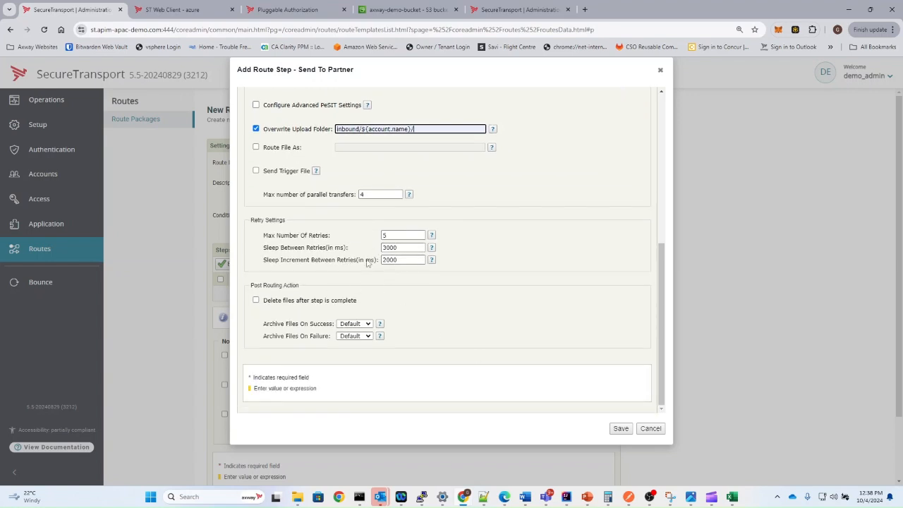
left_click(620, 431)
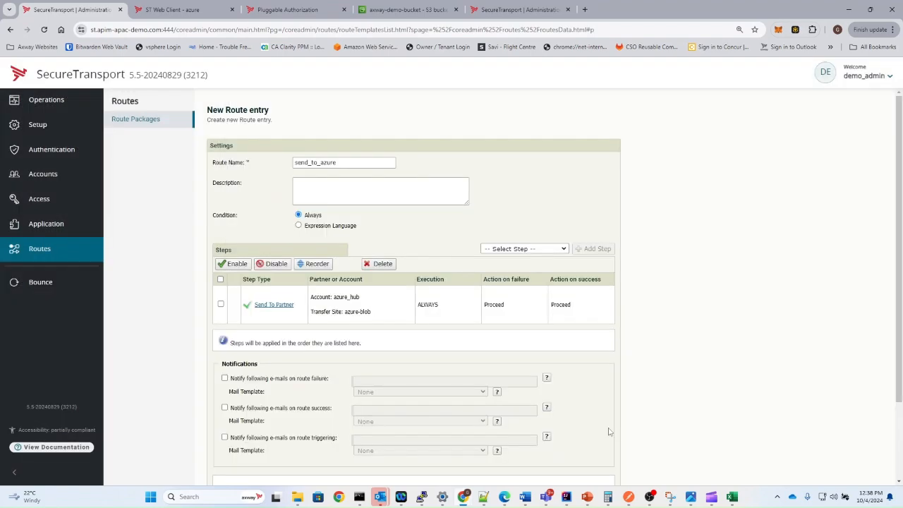
- Save the send_to_azure route, then the azure_route package template
scroll(522, 352, "down", 2)
left_click(576, 433)
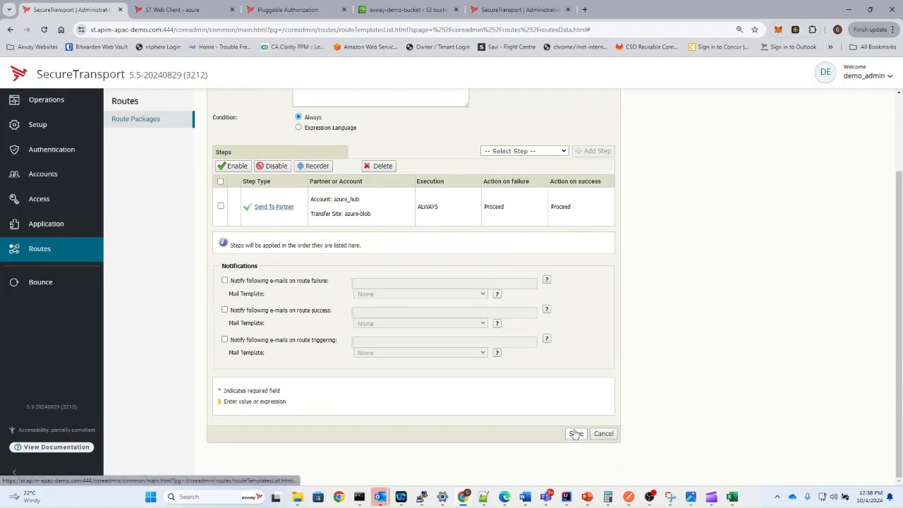
scroll(578, 437, "down", 2)
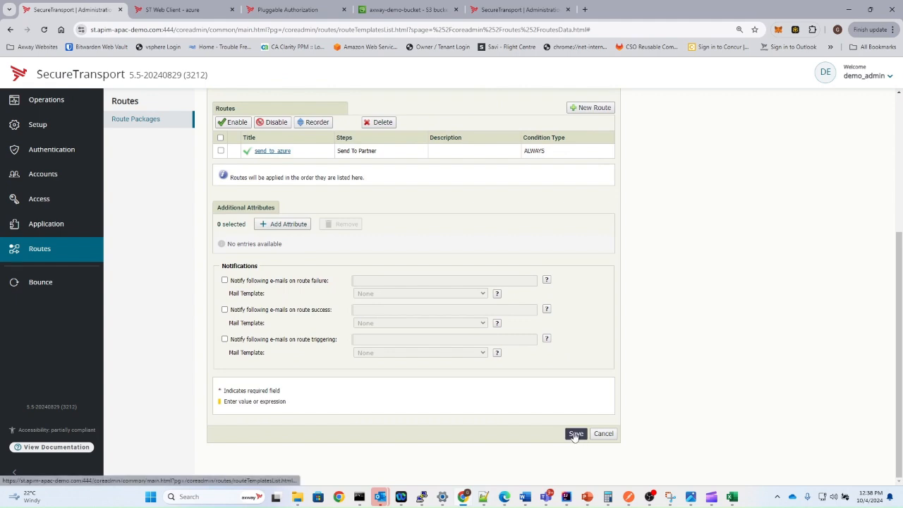
left_click(576, 433)
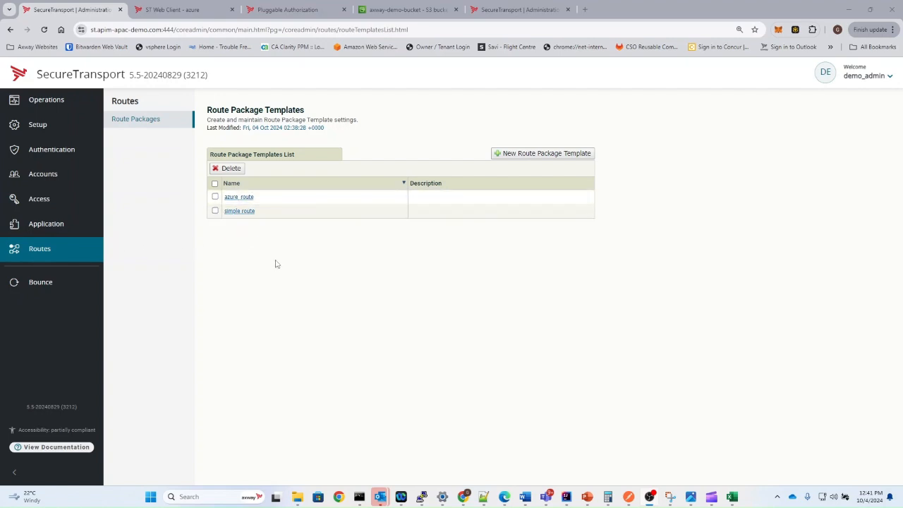
- Start a route package from the azure_route template on the from_s3 account
left_click(44, 176)
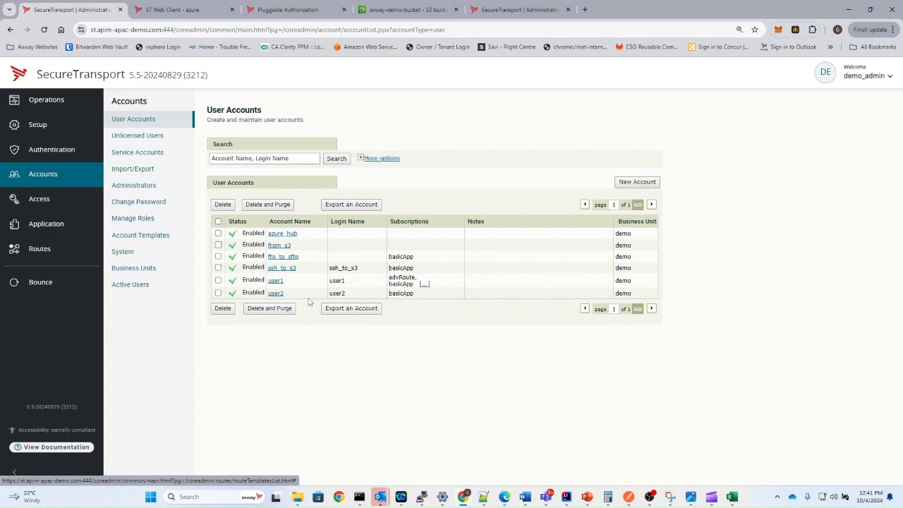
left_click(280, 245)
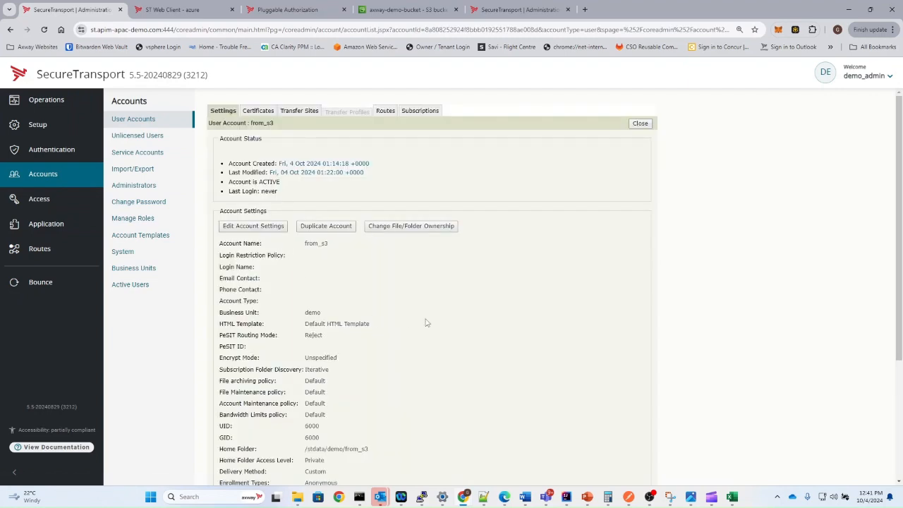
left_click(383, 110)
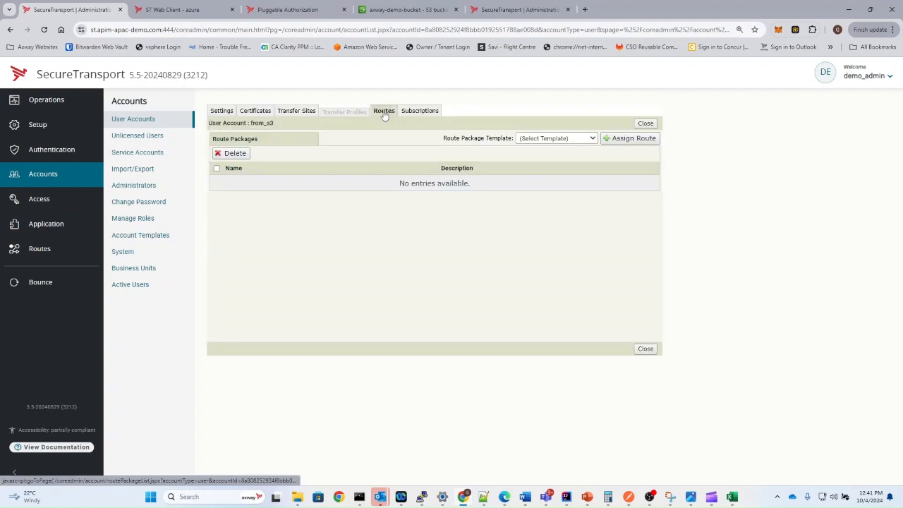
left_click(546, 139)
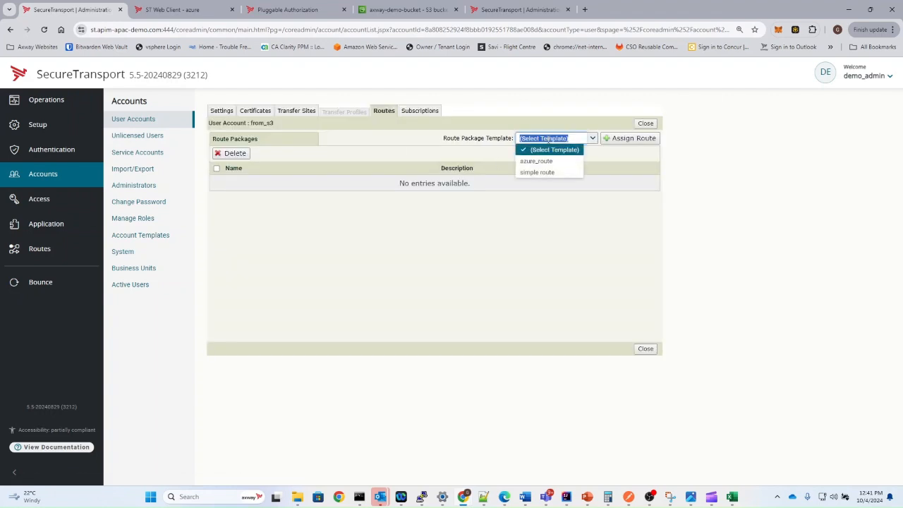
left_click(536, 161)
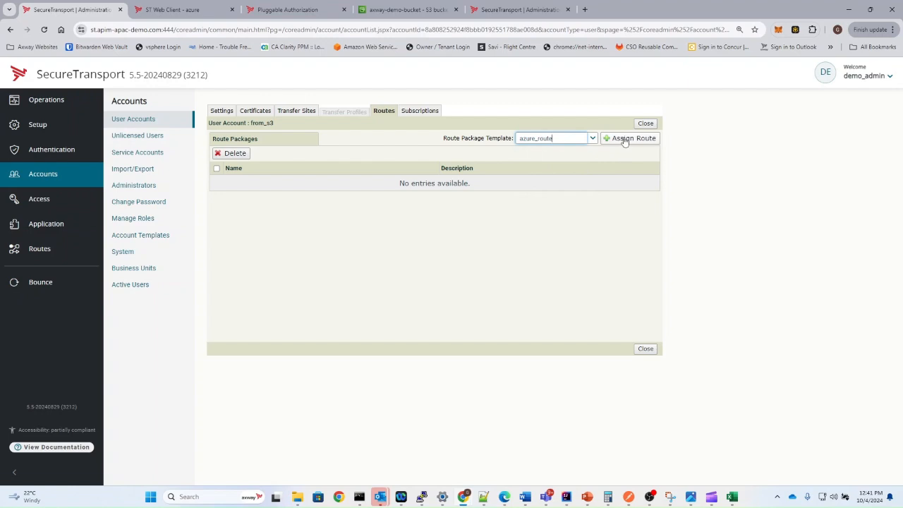
left_click(624, 140)
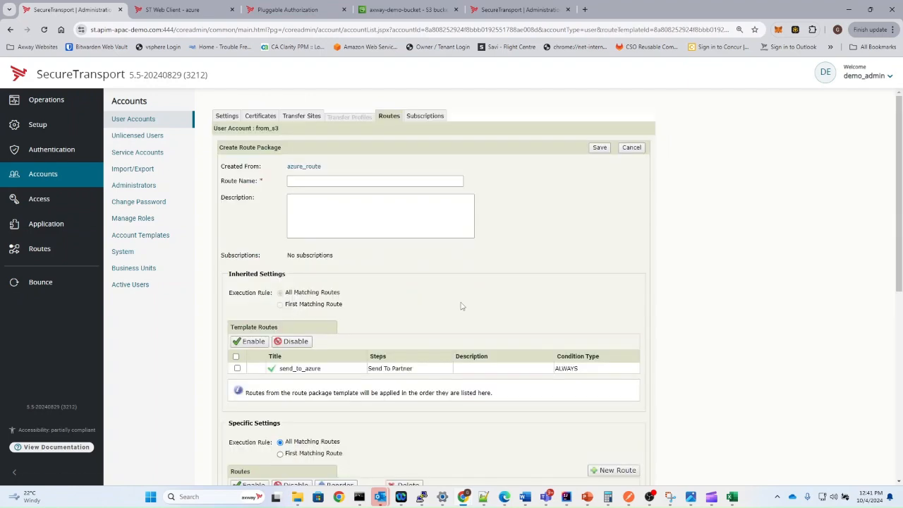
- Name the route package 'push to azure' and save it
scroll(453, 310, "down", 3)
left_click_drag(240, 182, 345, 241)
left_click(360, 270)
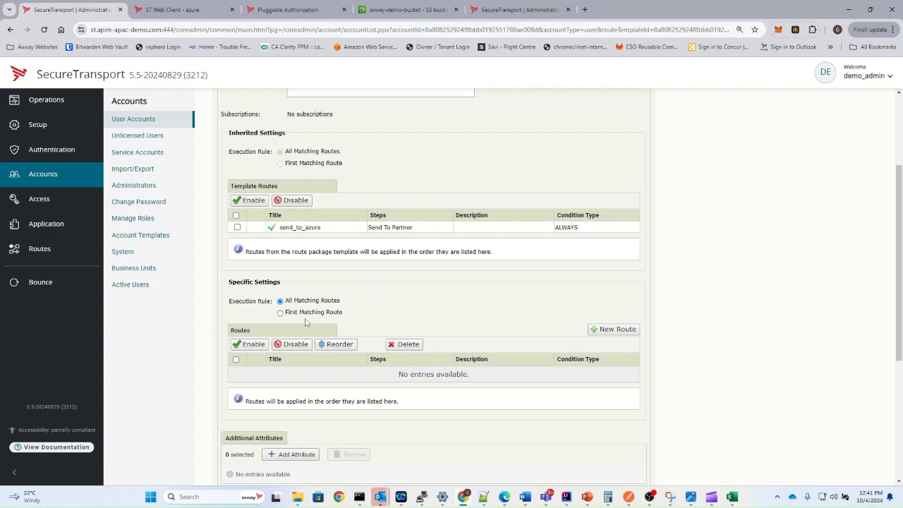
double_click(311, 227)
scroll(419, 283, "down", 4)
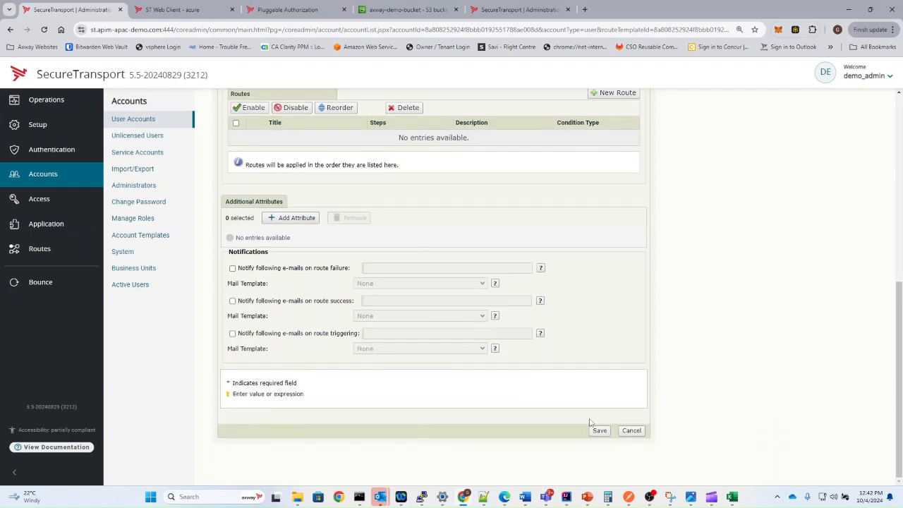
left_click(598, 430)
left_click(600, 431)
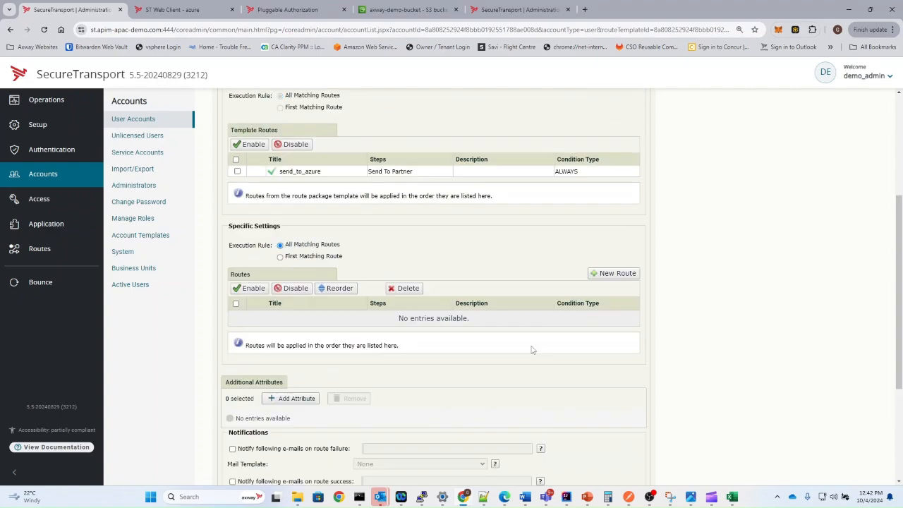
left_click(340, 179)
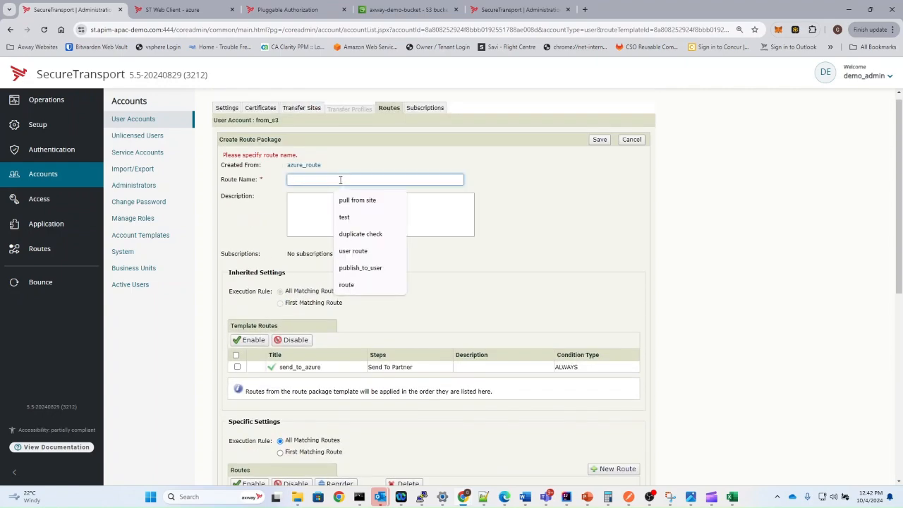
type("pus")
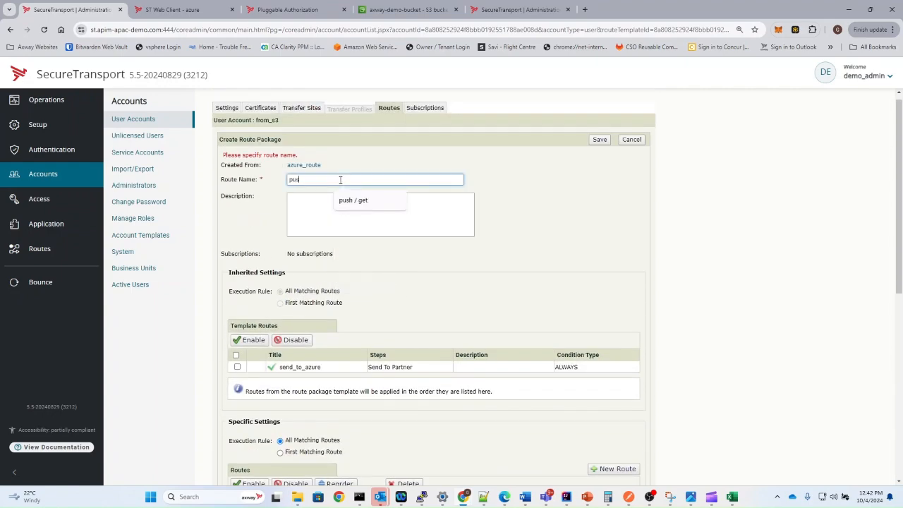
type("h to azure")
left_click(599, 140)
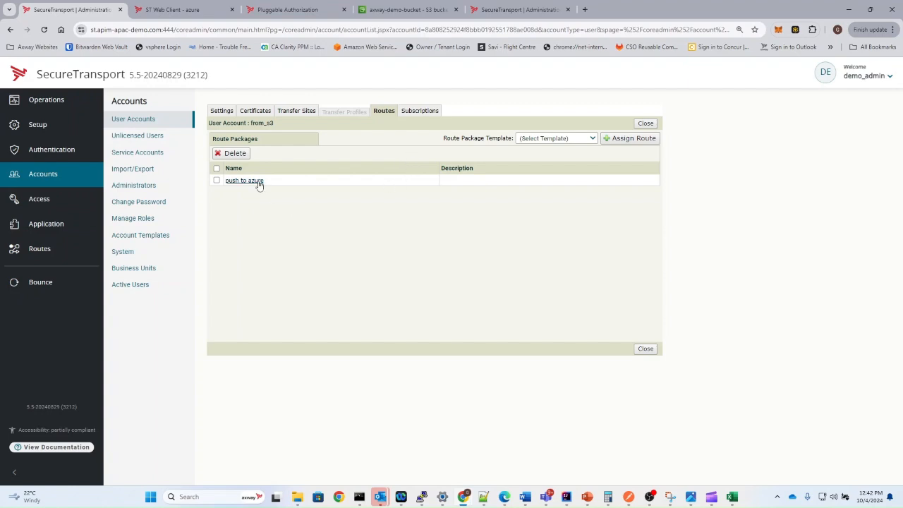
- Start an advRoute subscription for from_s3 with folder to_azure
left_click(420, 112)
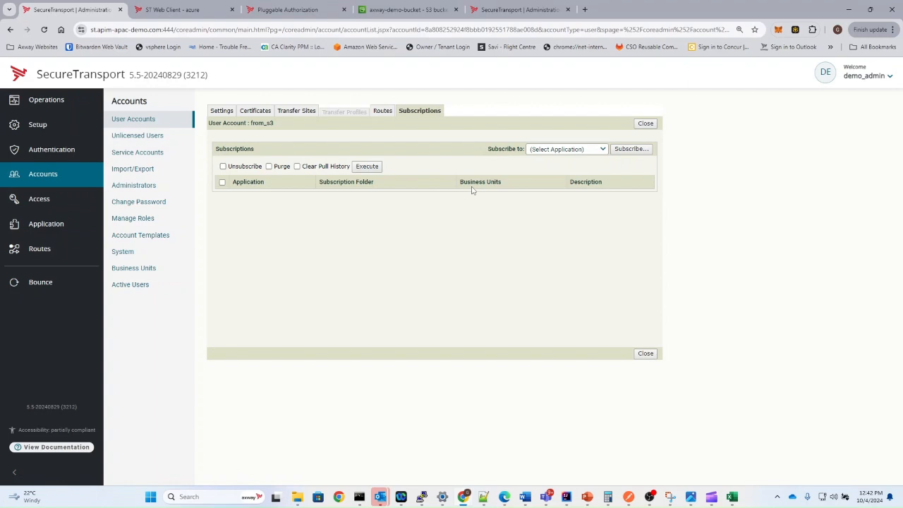
left_click(557, 150)
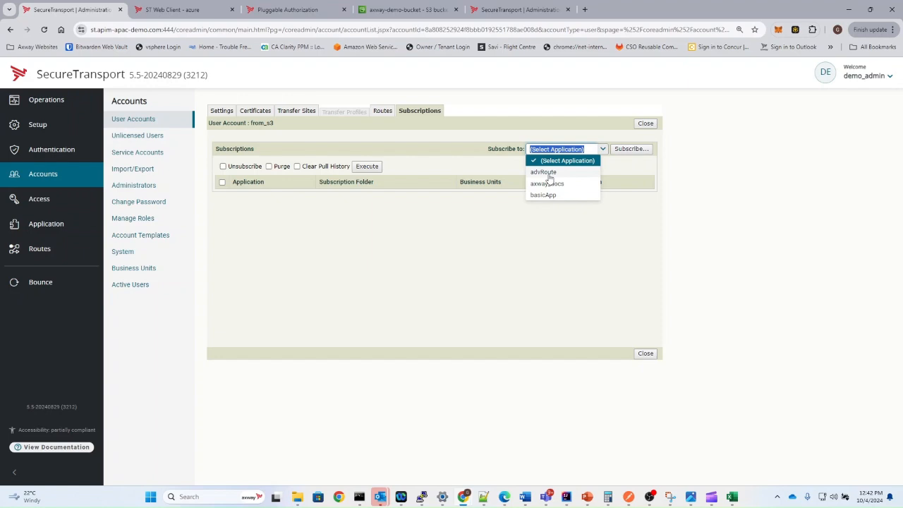
left_click(549, 173)
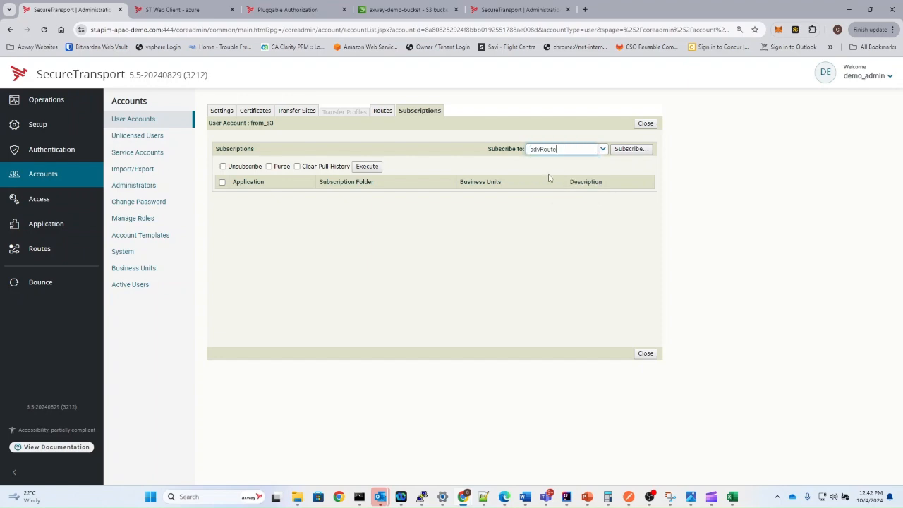
left_click(632, 149)
double_click(353, 184)
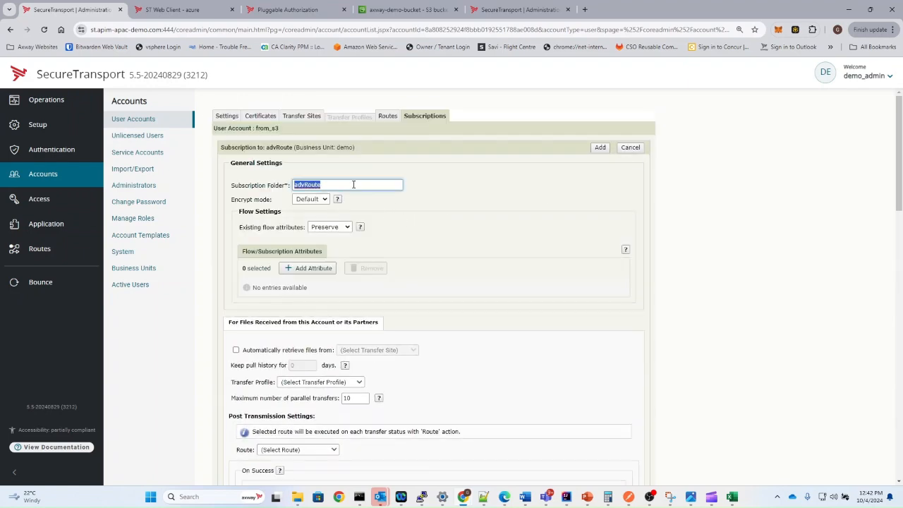
type("to_azure")
- Pull files automatically from axway-demo-bucket and route them through push to azure
scroll(287, 362, "down", 2)
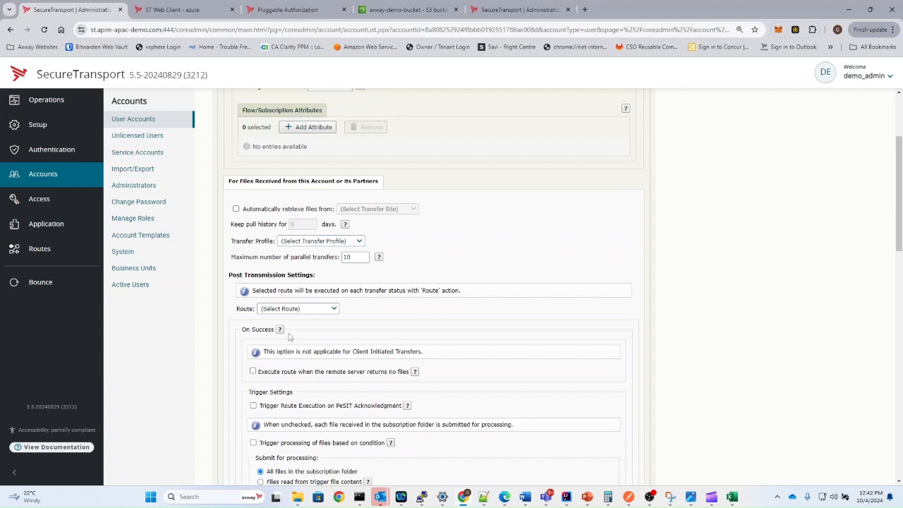
left_click(235, 209)
left_click(386, 210)
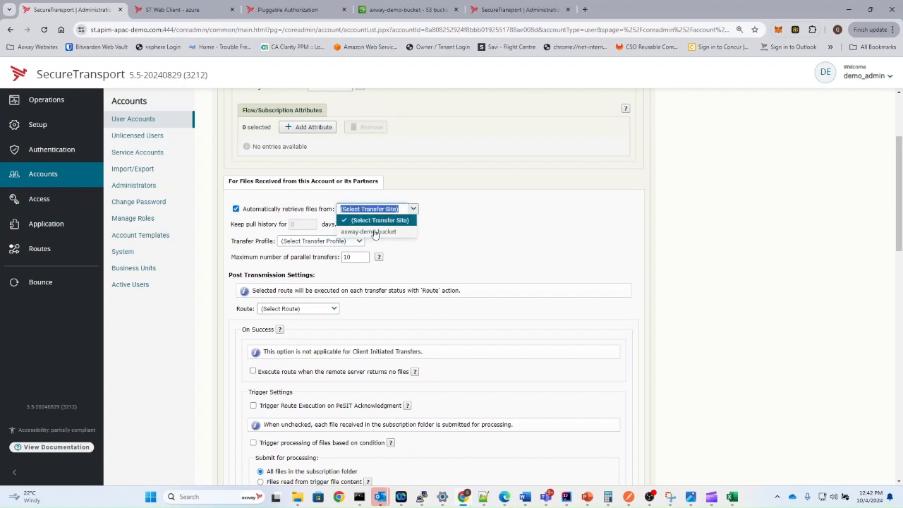
left_click(374, 233)
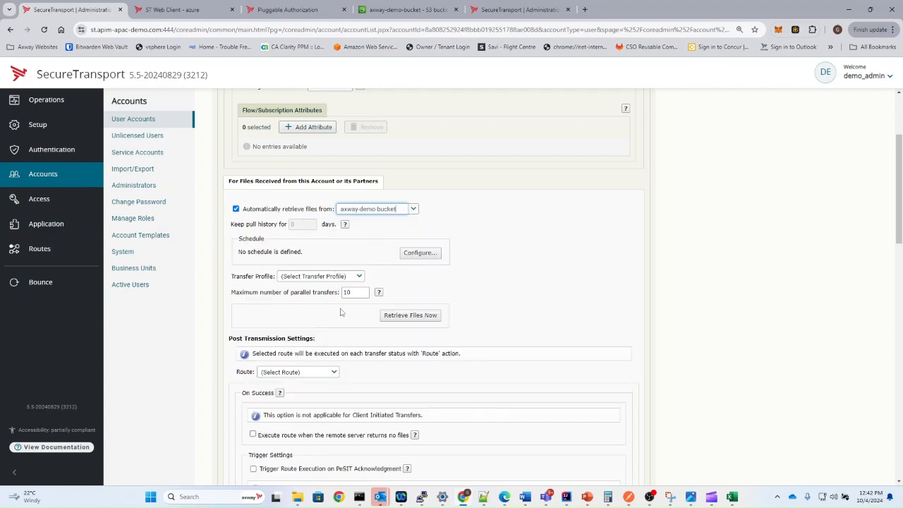
scroll(342, 311, "down", 2)
left_click(309, 231)
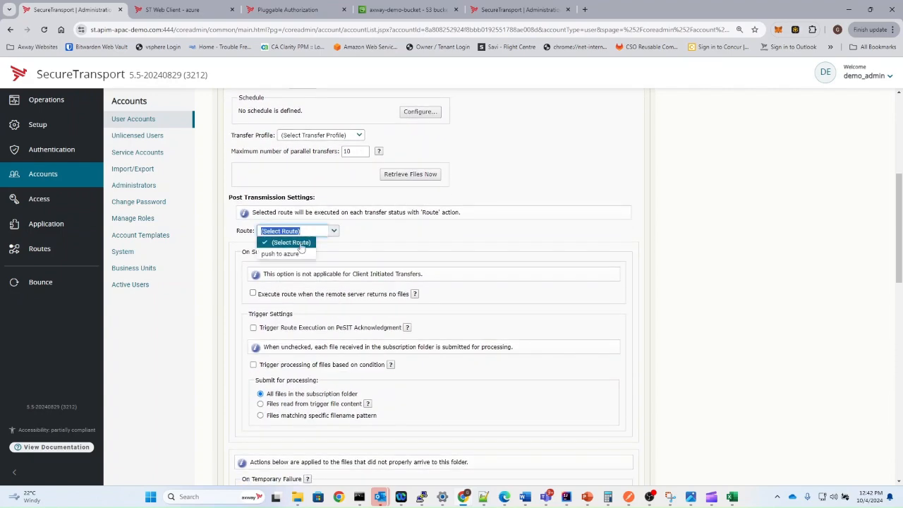
left_click(298, 254)
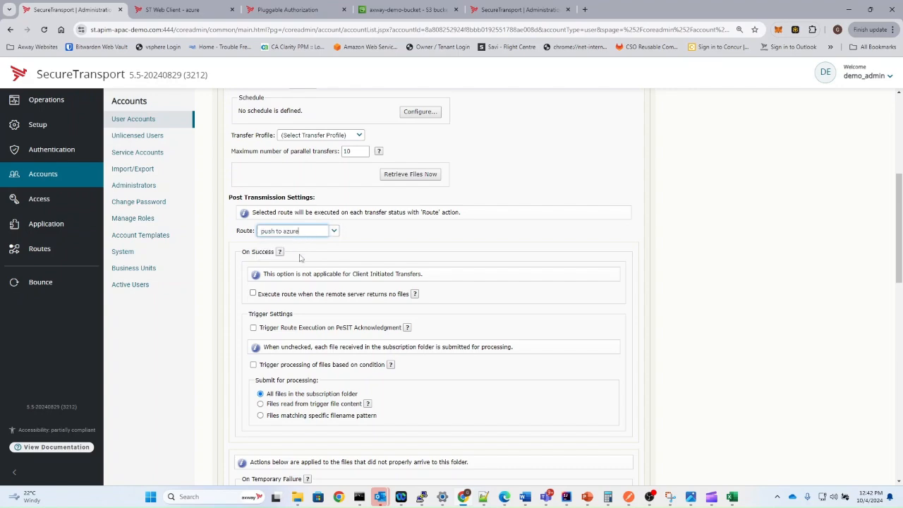
- Set Post Routing On Success to Delete and add the subscription
scroll(398, 276, "up", 1)
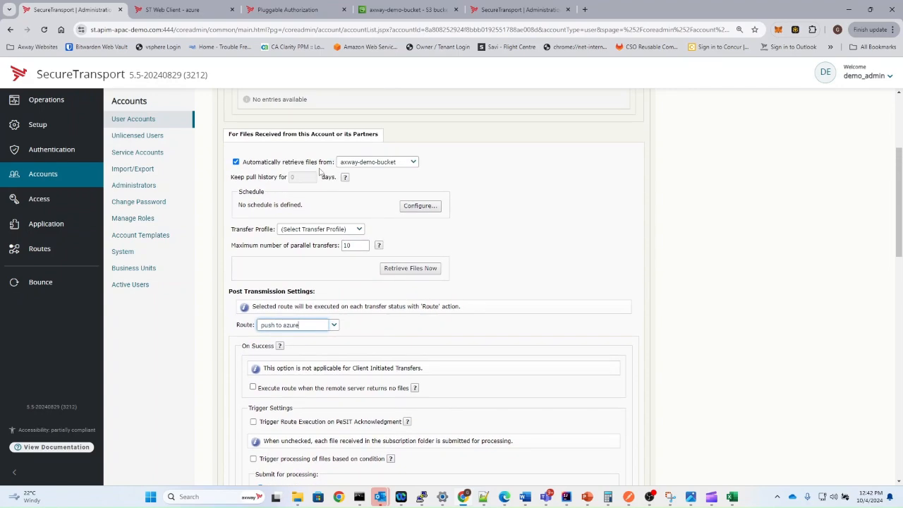
scroll(337, 202, "up", 1)
scroll(337, 202, "up", 1)
double_click(309, 137)
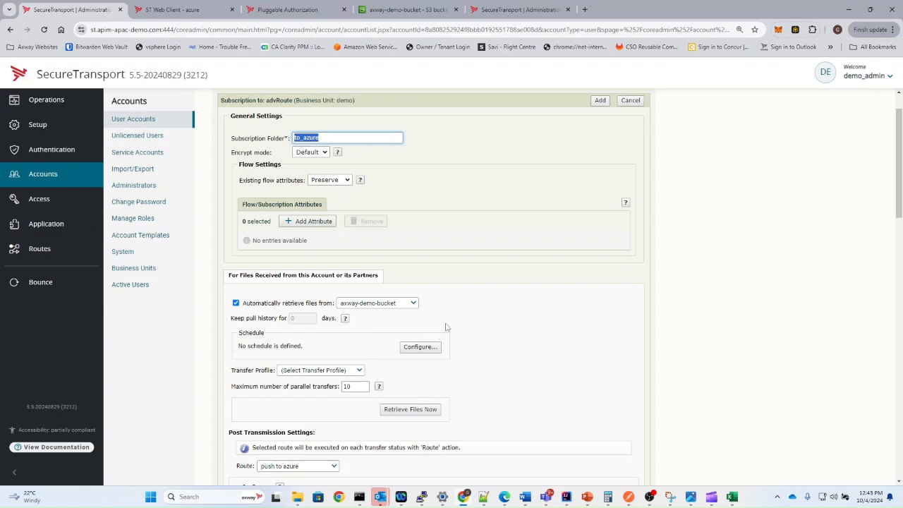
scroll(342, 369, "down", 1)
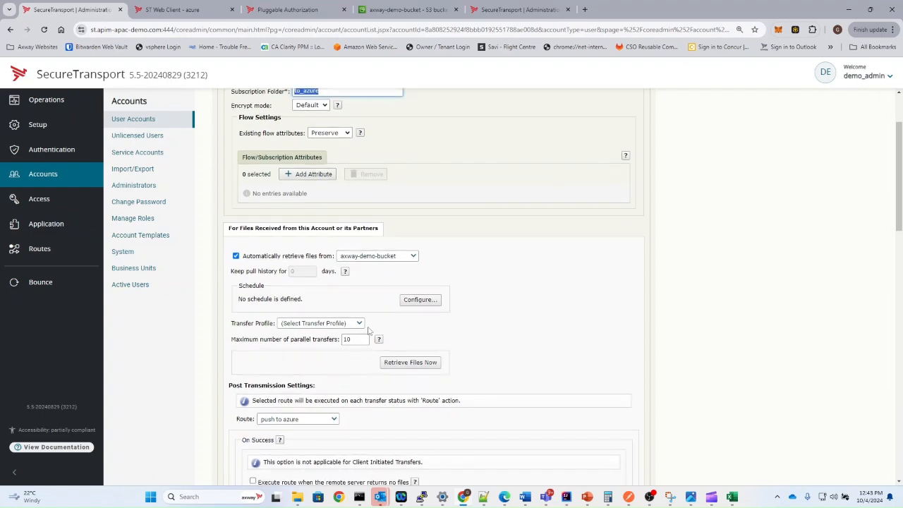
scroll(299, 291, "up", 1)
scroll(299, 291, "down", 2)
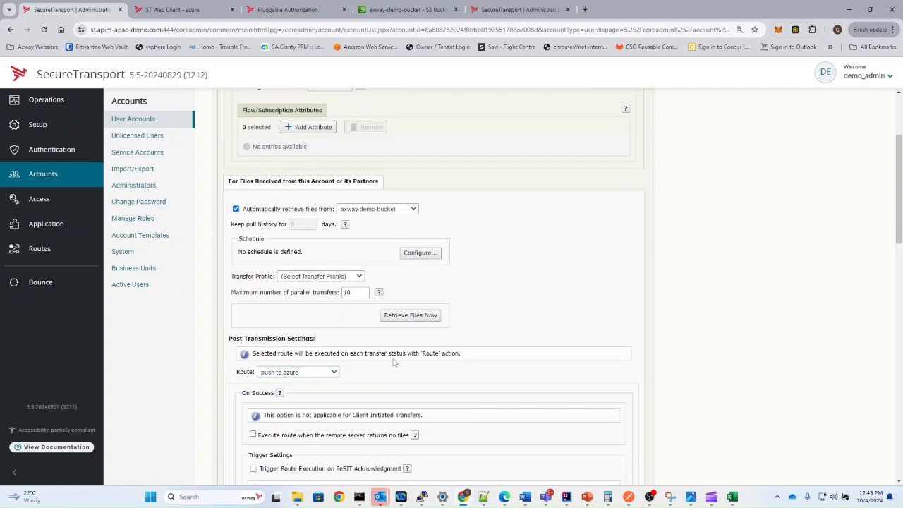
scroll(394, 362, "down", 4)
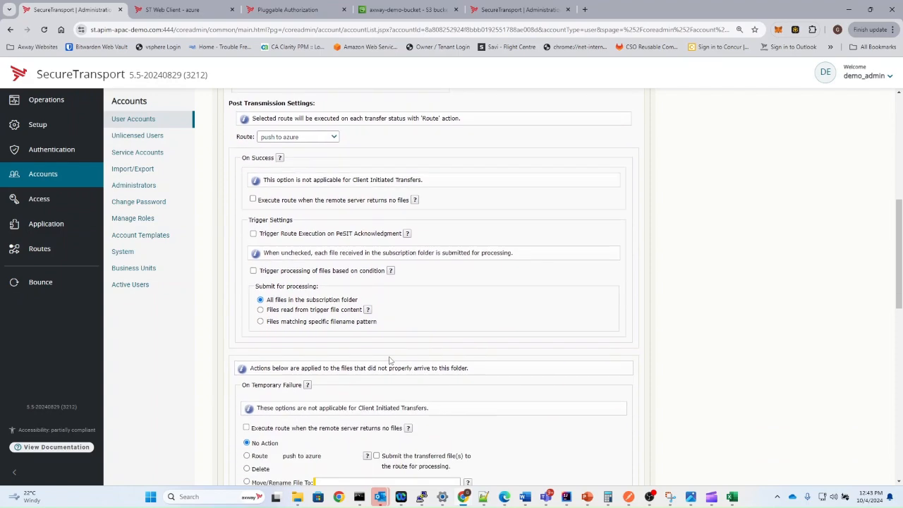
scroll(341, 325, "down", 2)
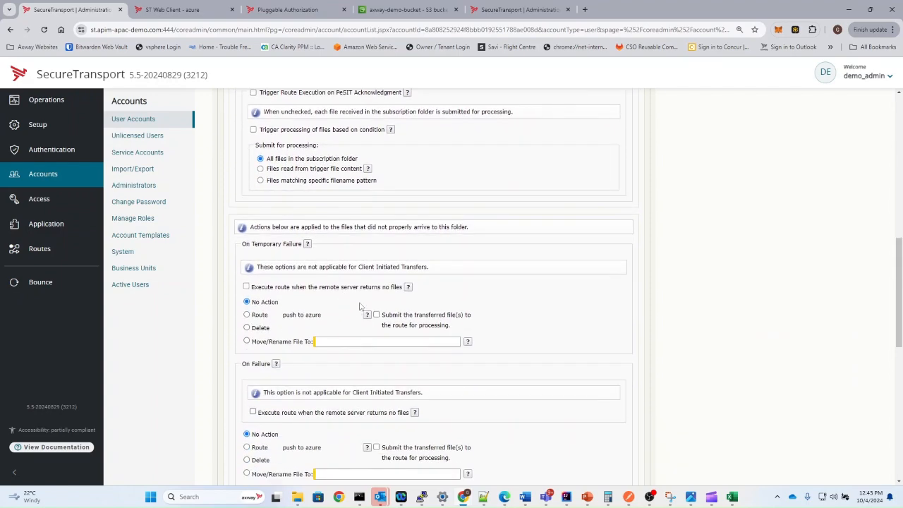
scroll(371, 299, "down", 4)
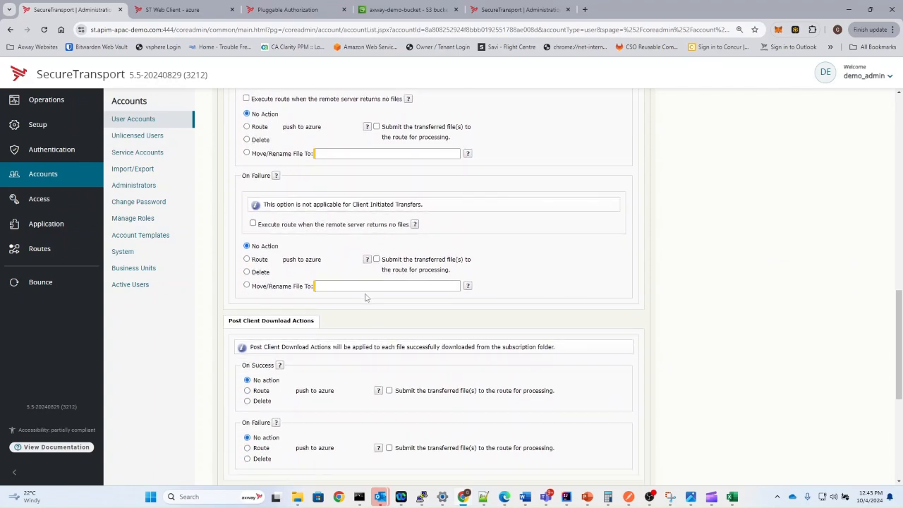
scroll(342, 316, "down", 2)
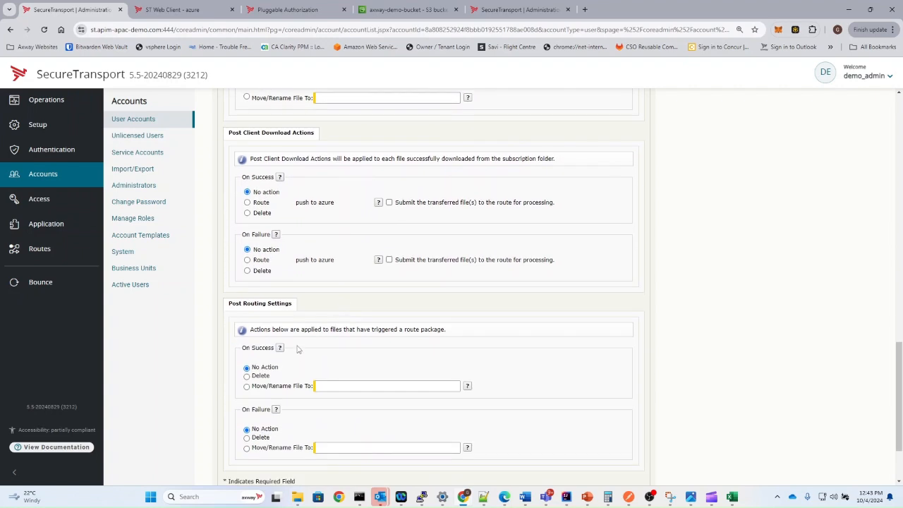
left_click(253, 377)
scroll(285, 377, "down", 2)
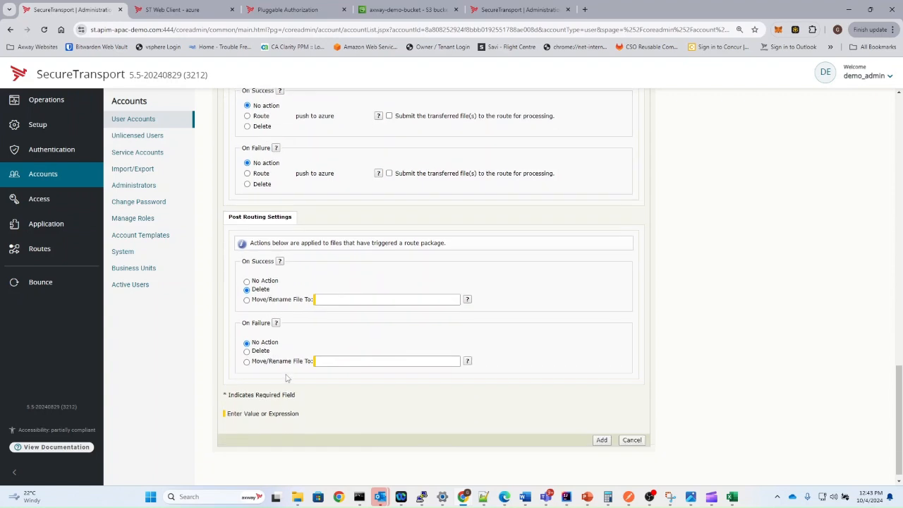
left_click(602, 434)
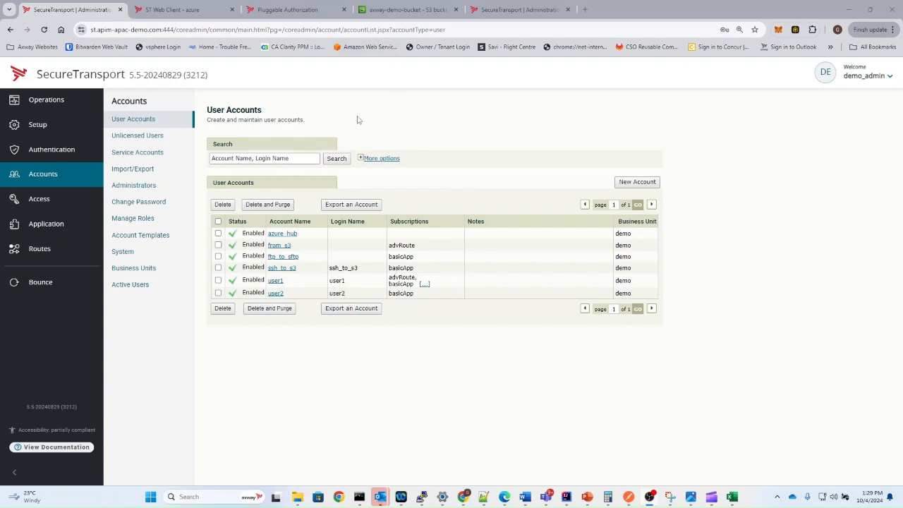
left_click(401, 10)
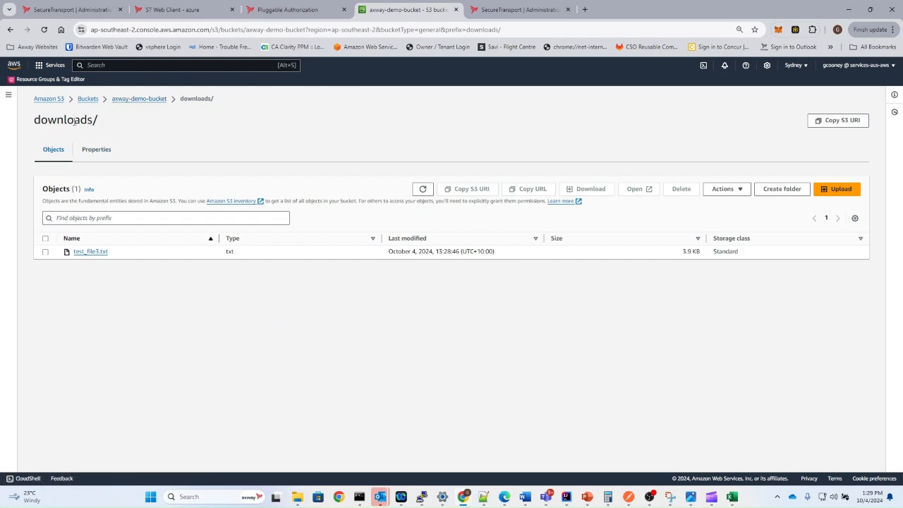
left_click_drag(119, 254, 71, 252)
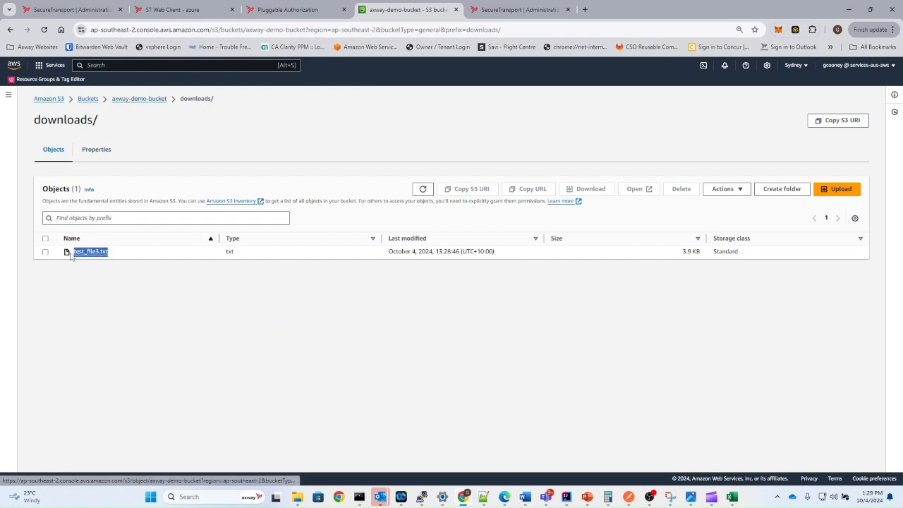
left_click(141, 353)
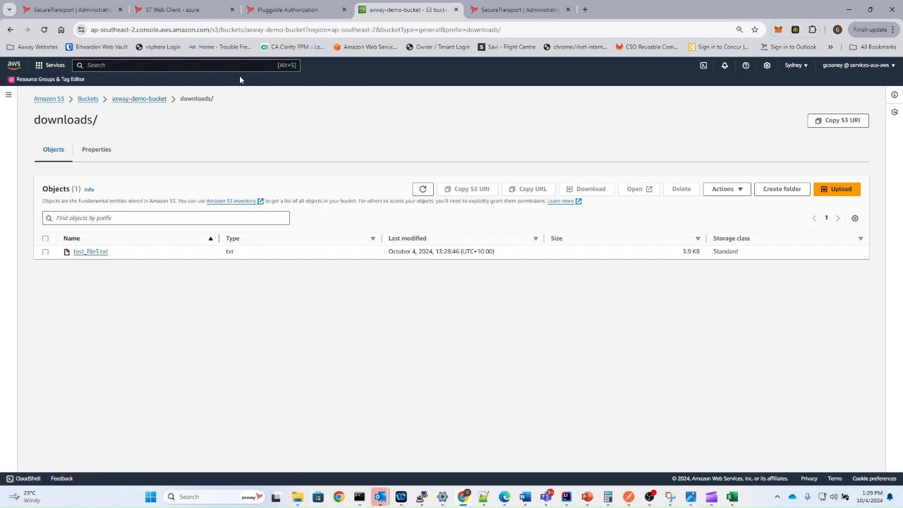
left_click(74, 10)
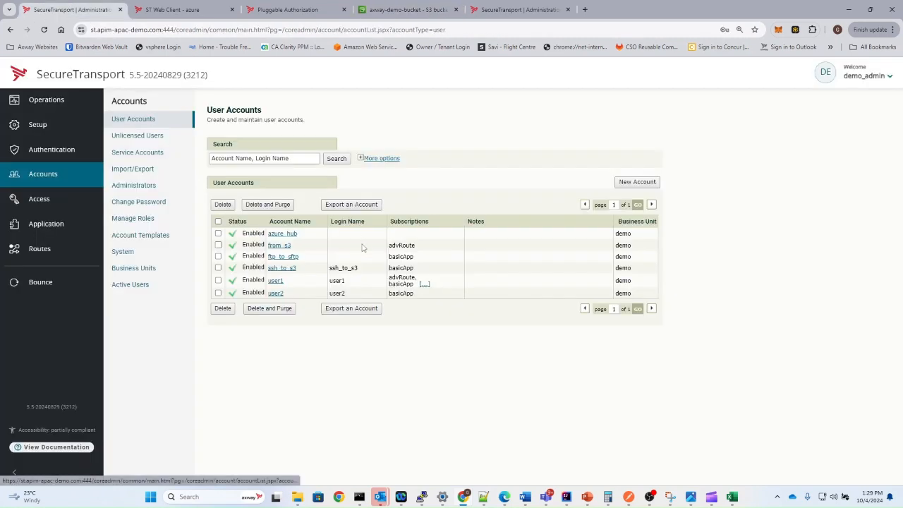
- Run Retrieve Files Now on from_s3's advRoute subscription
left_click(279, 245)
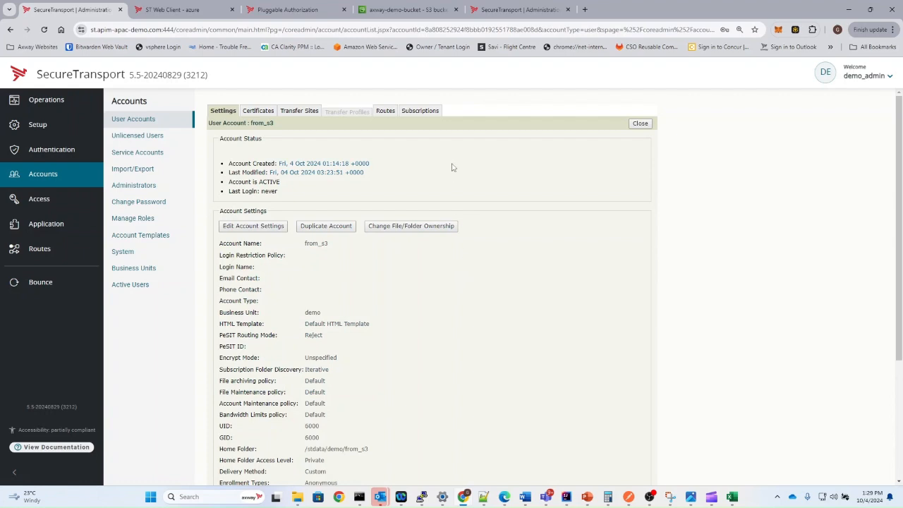
left_click(421, 111)
left_click(248, 194)
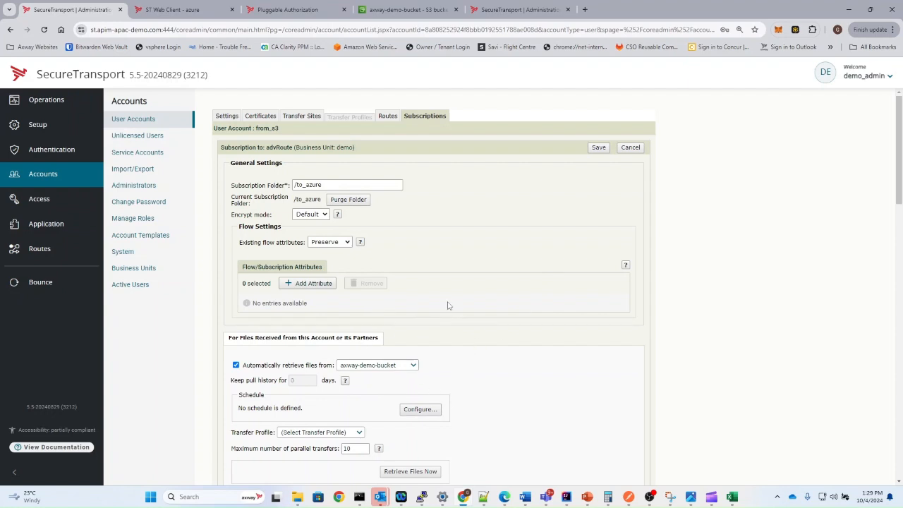
scroll(442, 352, "down", 2)
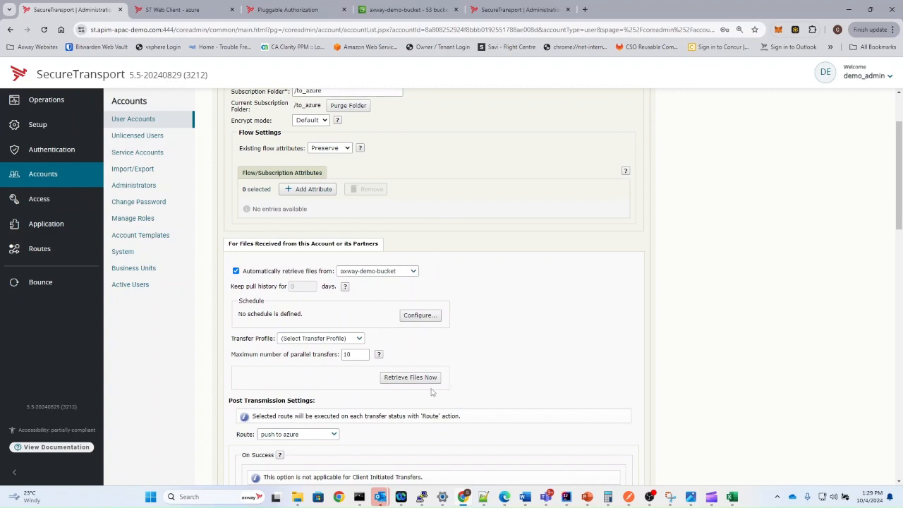
left_click(402, 380)
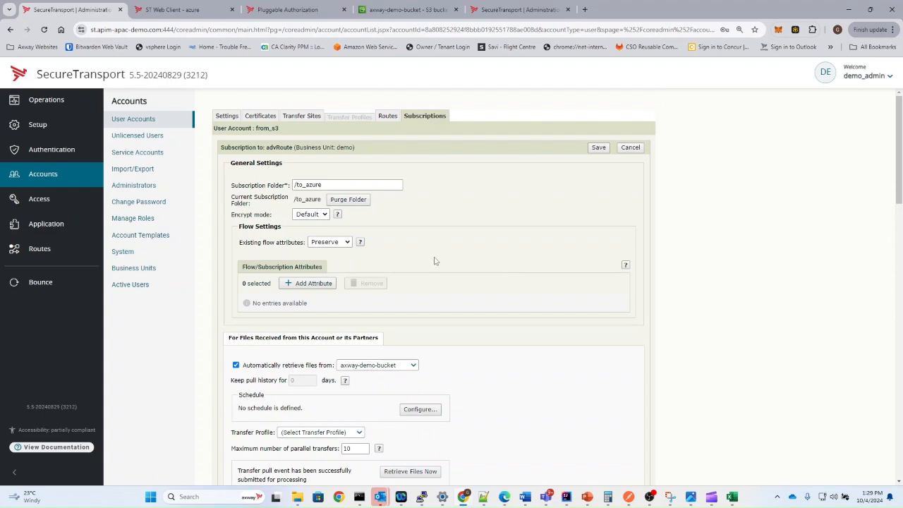
left_click(392, 10)
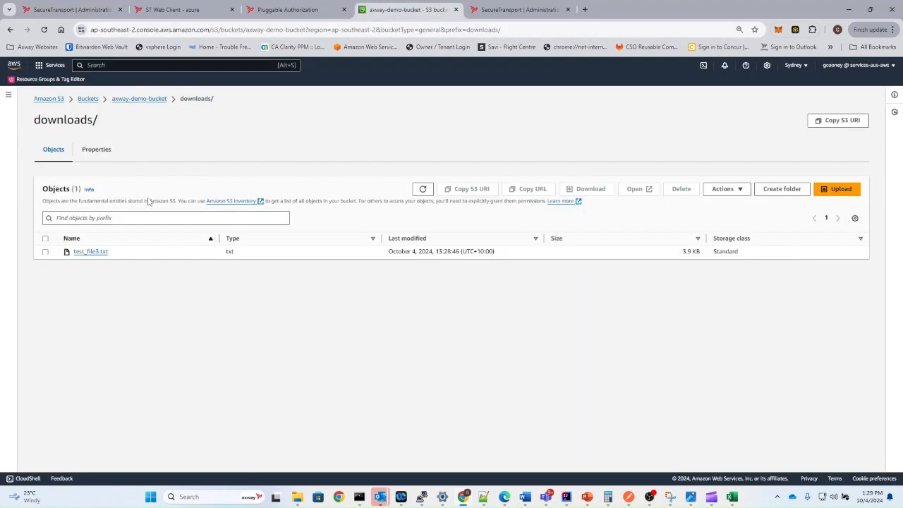
- Refresh the downloads/ listing and check that test_file3.txt.done appears
left_click(422, 190)
left_click_drag(127, 252, 68, 258)
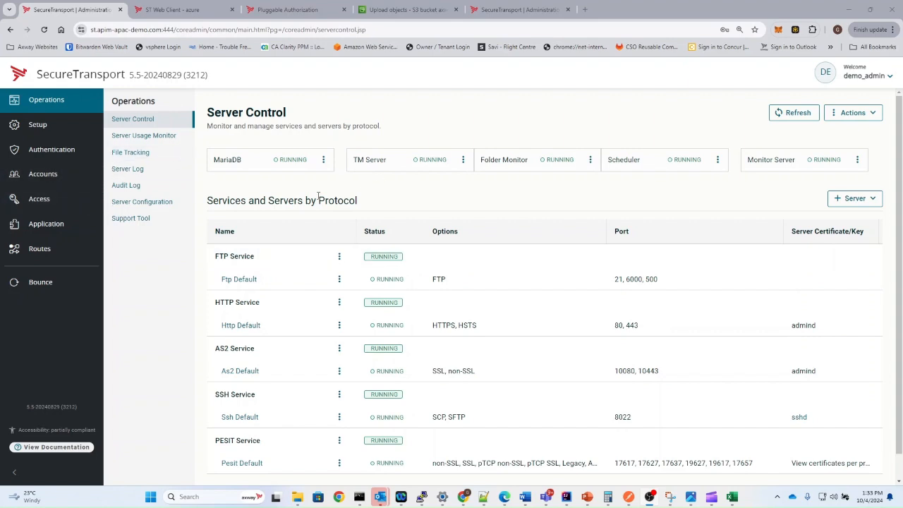
- Open File Tracking details for the inbound s3 transfer of test_file3.txt
left_click(144, 152)
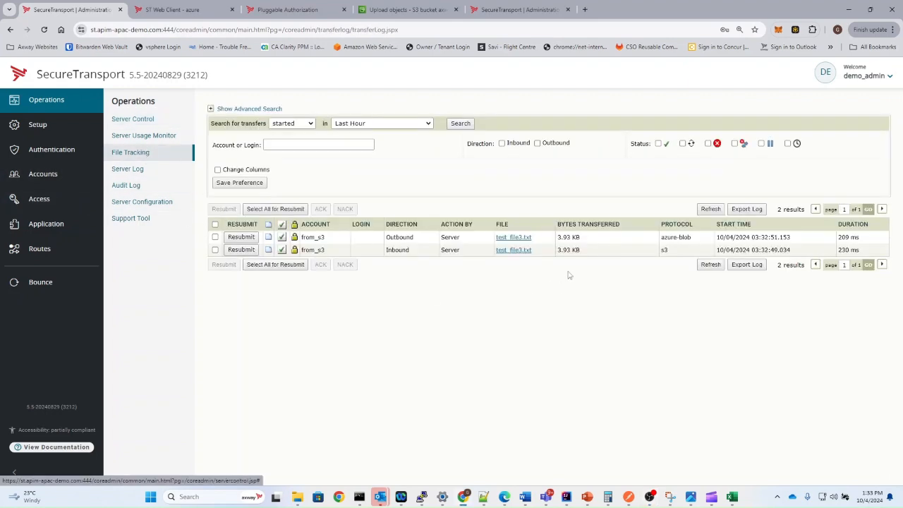
left_click_drag(551, 260, 478, 260)
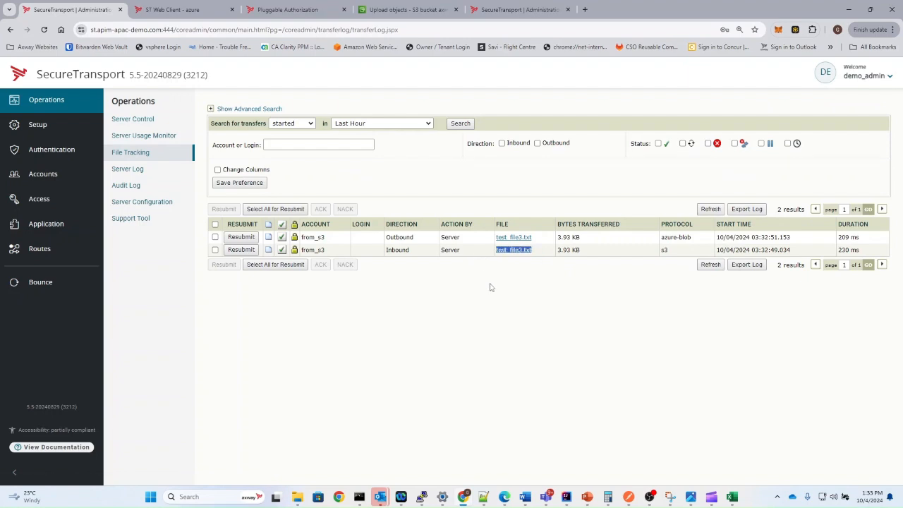
double_click(664, 250)
left_click(520, 251)
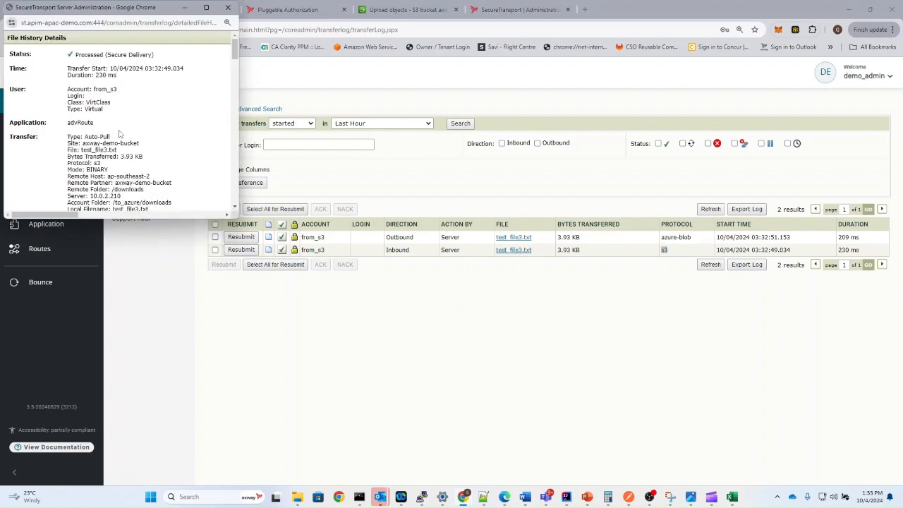
- Check remote folder /downloads, account folder to_azure/downloads and result path downloads/test_file3.txt
scroll(119, 136, "down", 3)
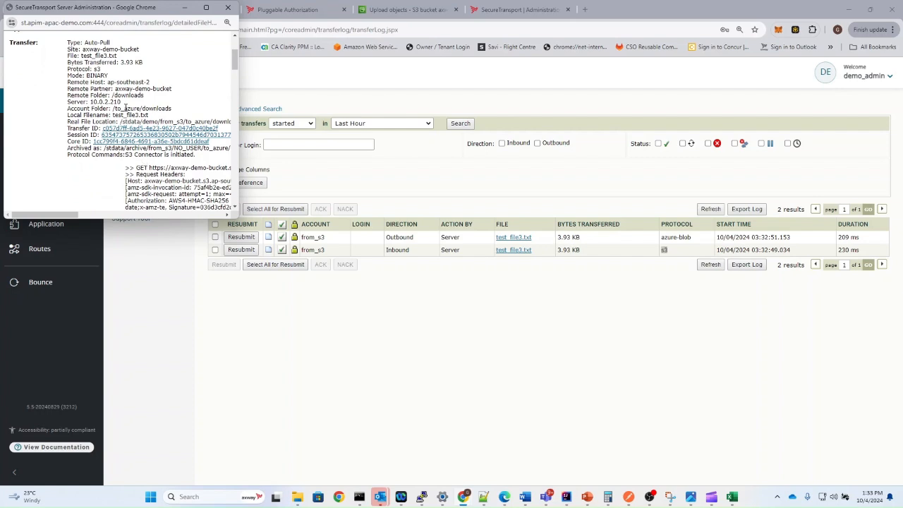
double_click(135, 96)
left_click_drag(170, 105, 118, 113)
scroll(130, 118, "down", 10)
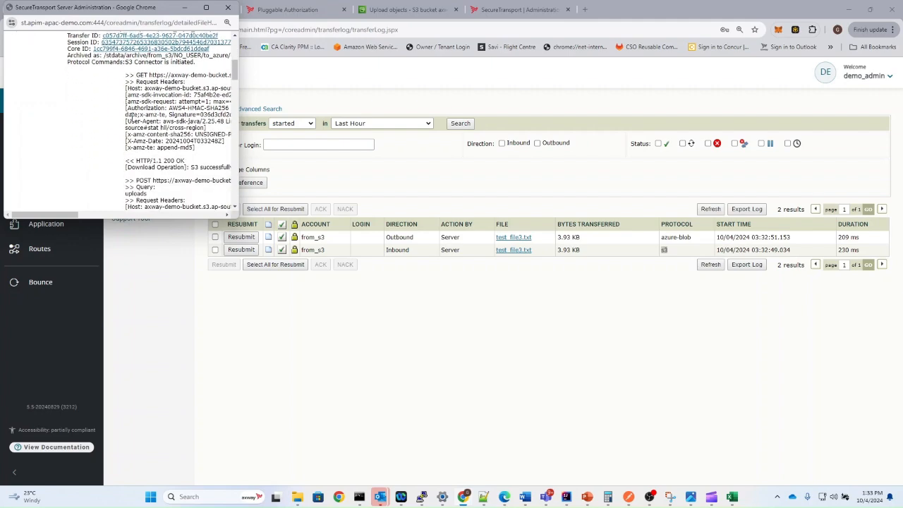
scroll(130, 119, "down", 10)
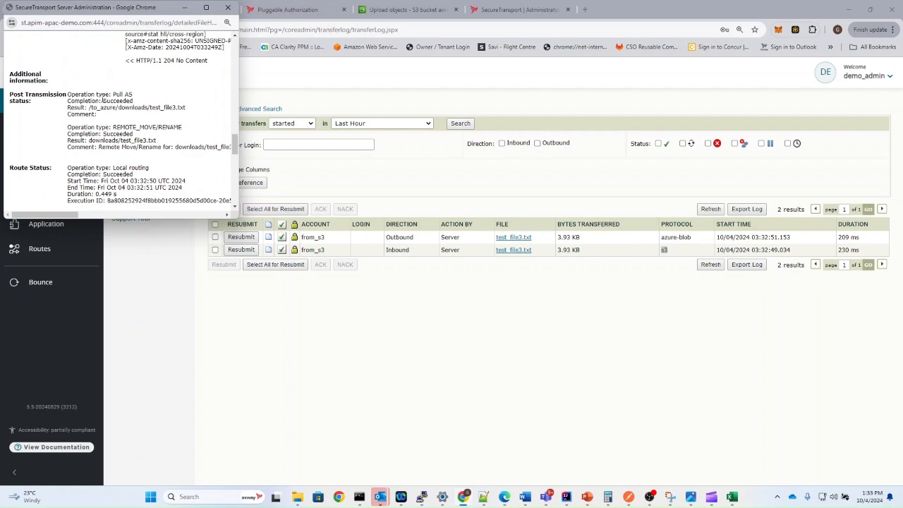
left_click_drag(167, 144, 88, 141)
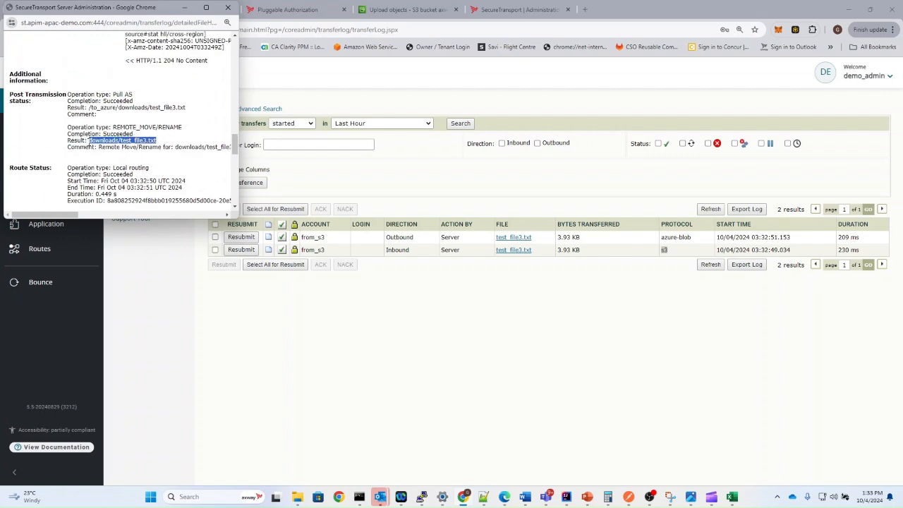
left_click(181, 145)
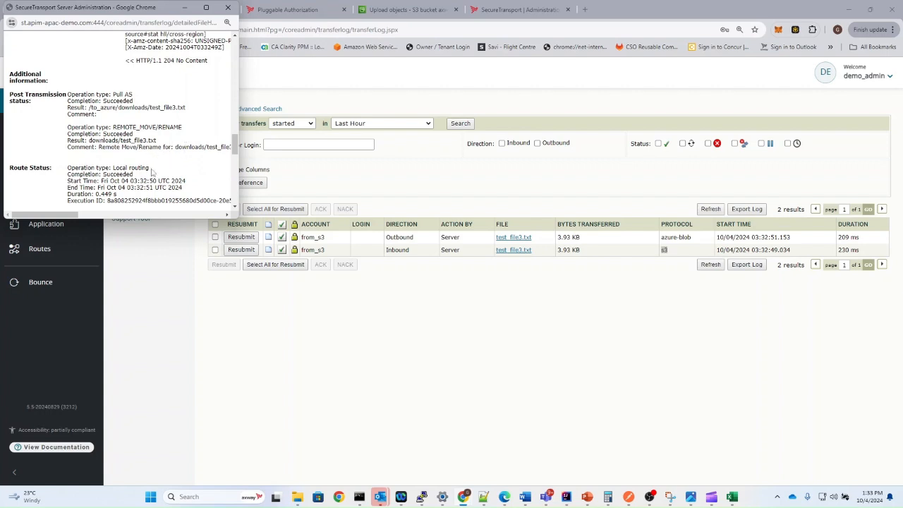
left_click_drag(76, 215, 23, 217)
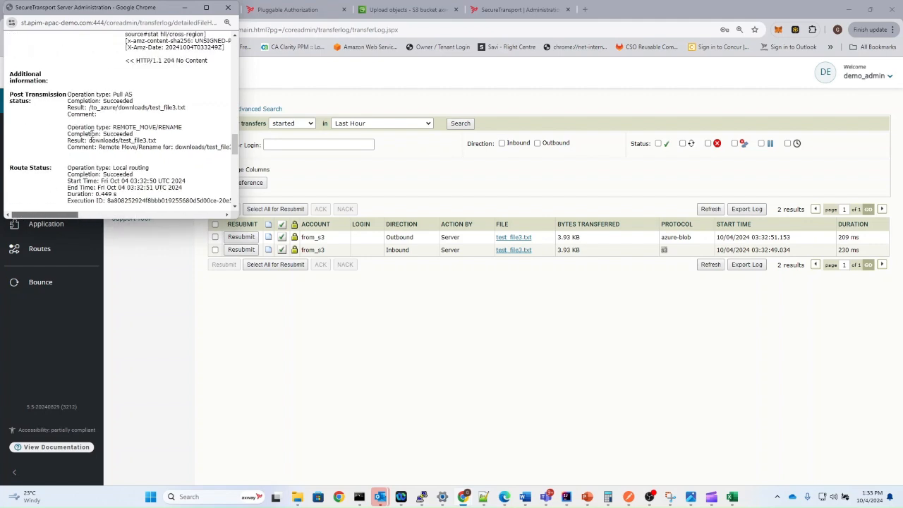
left_click_drag(115, 167, 152, 181)
scroll(148, 178, "down", 3)
scroll(146, 177, "down", 1)
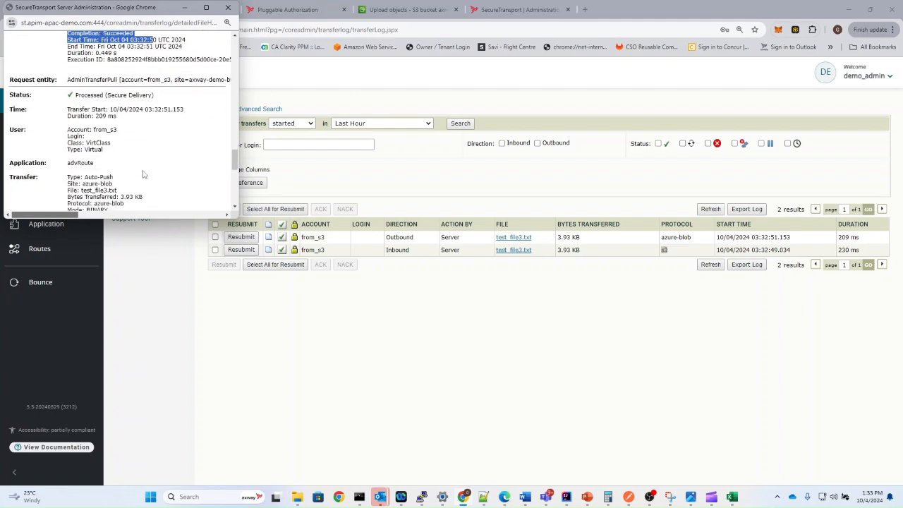
scroll(109, 150, "down", 1)
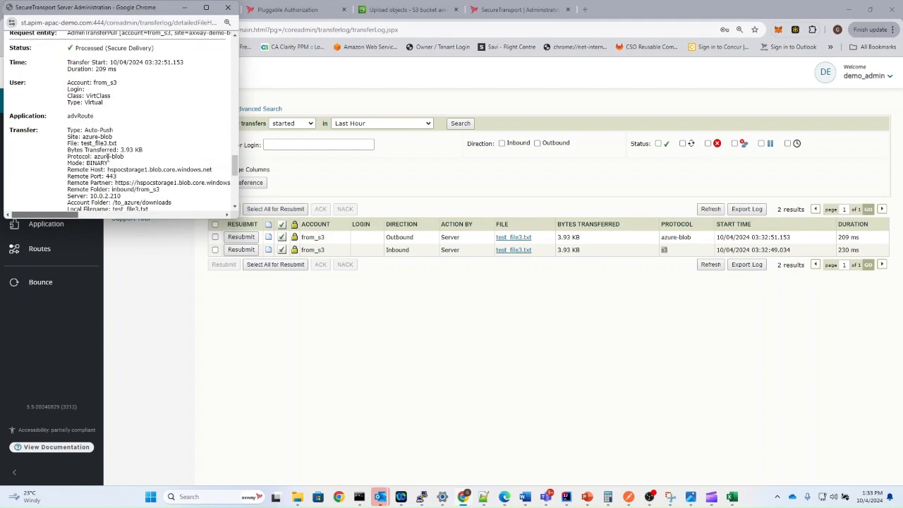
- Verify the azure-blob upload into the from_s3 folder and local delete, then close the details
double_click(105, 137)
triple_click(151, 190)
scroll(151, 192, "down", 2)
left_click_drag(147, 90, 142, 90)
mouse_move(64, 97)
left_mouse_down()
mouse_move(138, 95)
mouse_move(68, 97)
left_mouse_up()
left_click(157, 97)
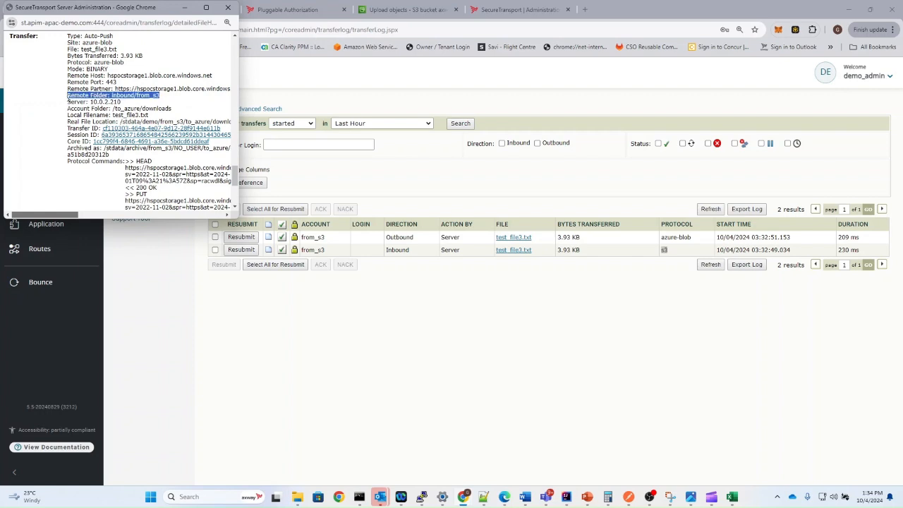
left_click(150, 103)
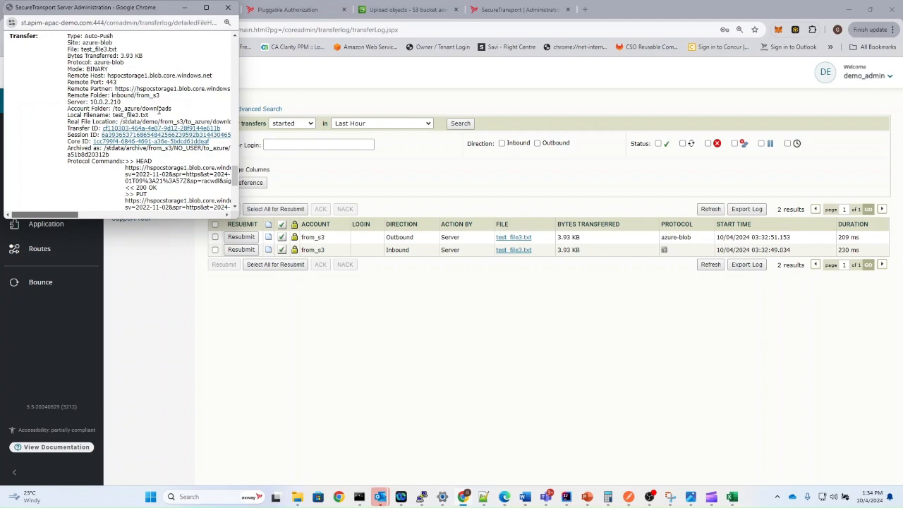
scroll(163, 127, "down", 2)
scroll(166, 148, "down", 1)
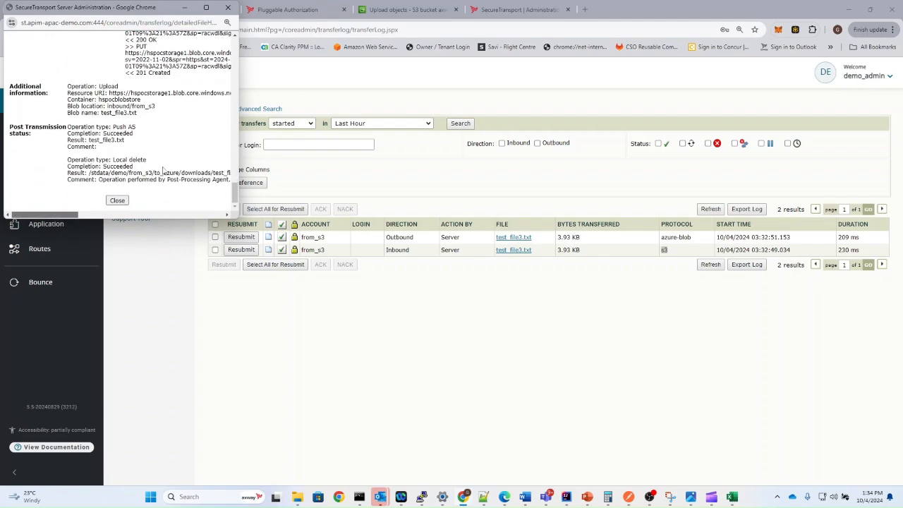
left_click_drag(147, 159, 91, 167)
left_click(117, 201)
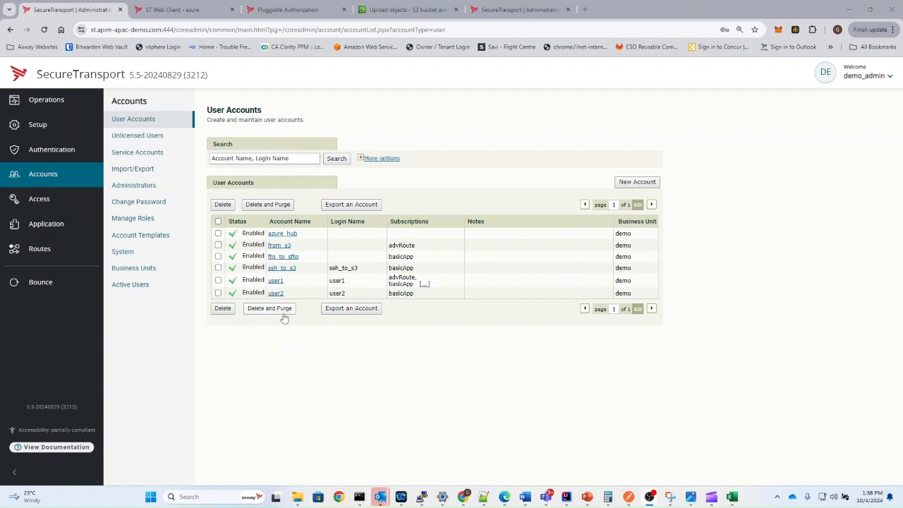
- Start a route package from the azure_route template on the user2 account
left_click(276, 294)
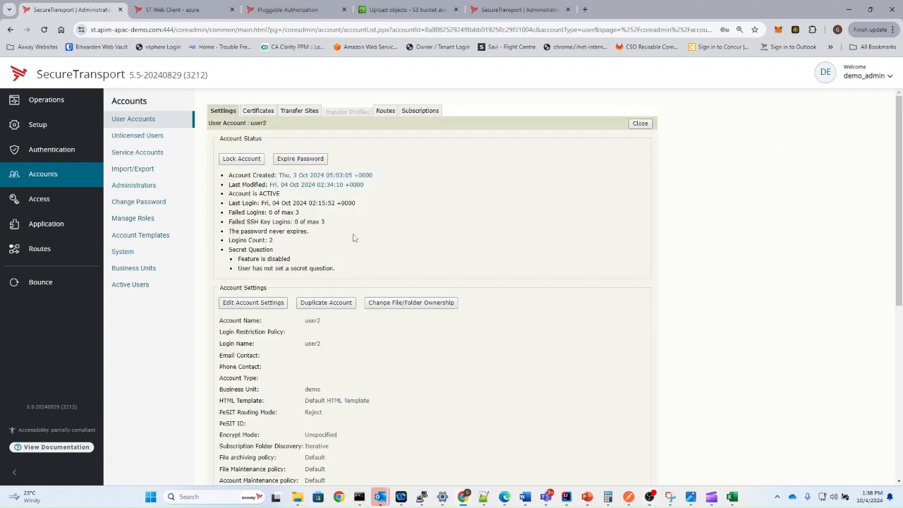
left_click(386, 111)
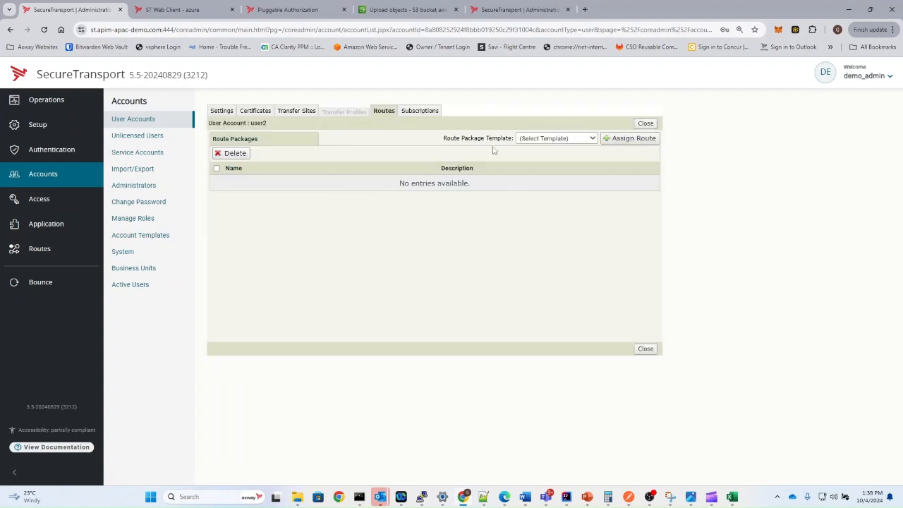
left_click(548, 139)
left_click(543, 161)
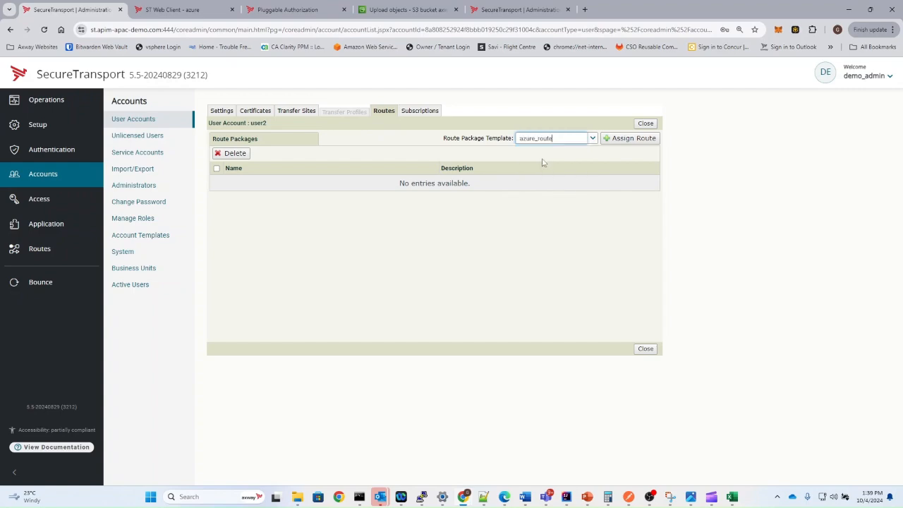
left_click(618, 139)
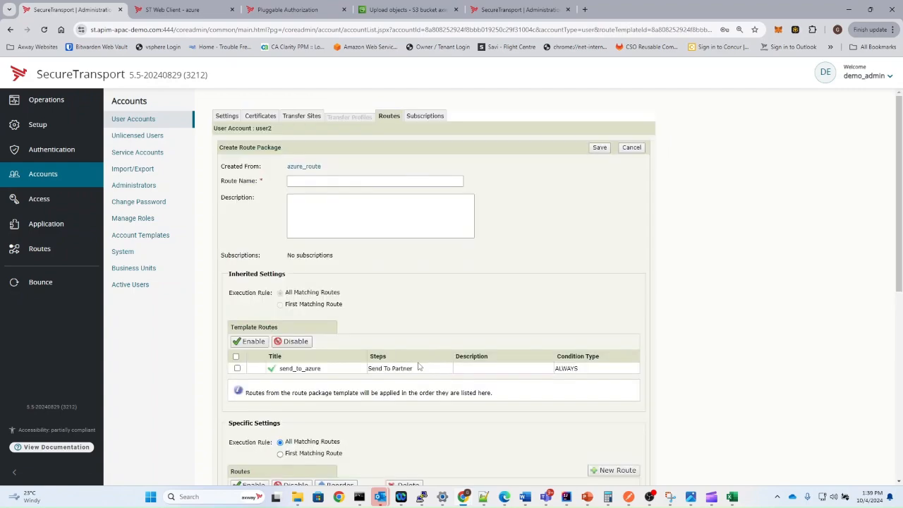
- Name the route package 'azure' and save it
scroll(343, 200, "down", 3)
scroll(343, 200, "up", 3)
left_click(338, 180)
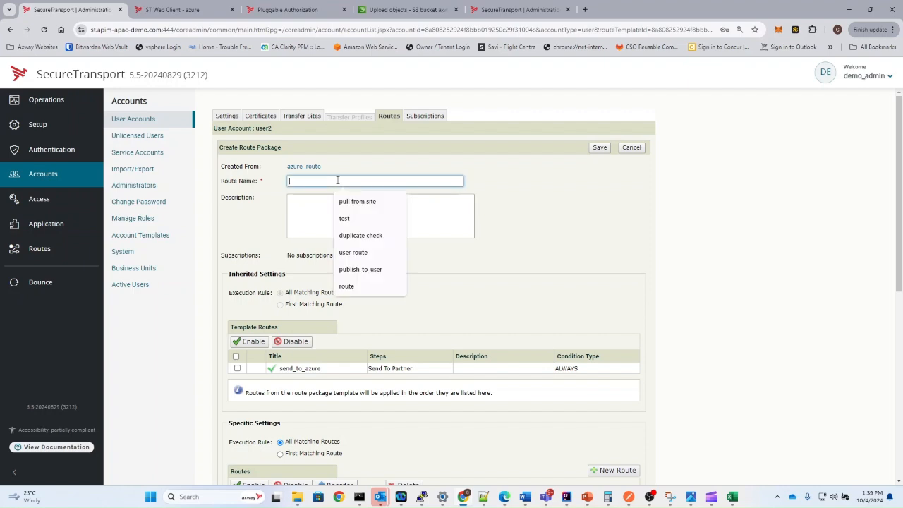
type("azure")
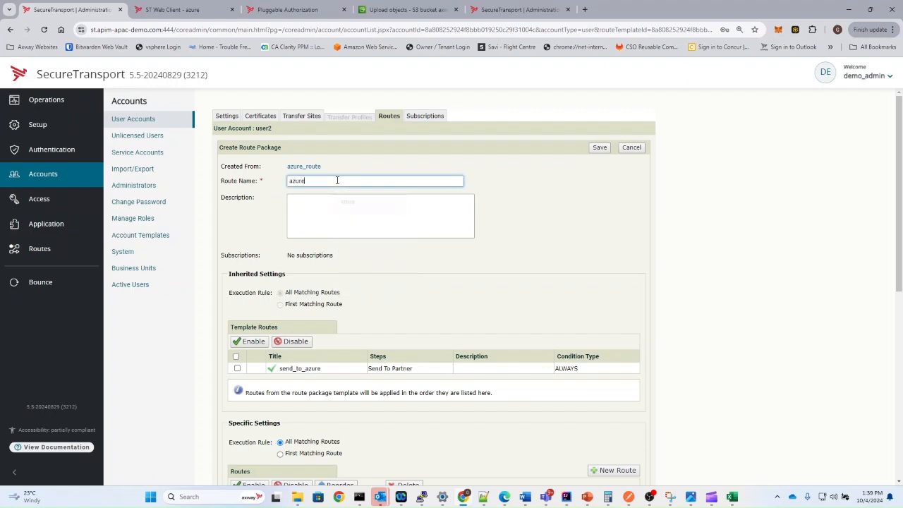
left_click(604, 164)
left_click(599, 147)
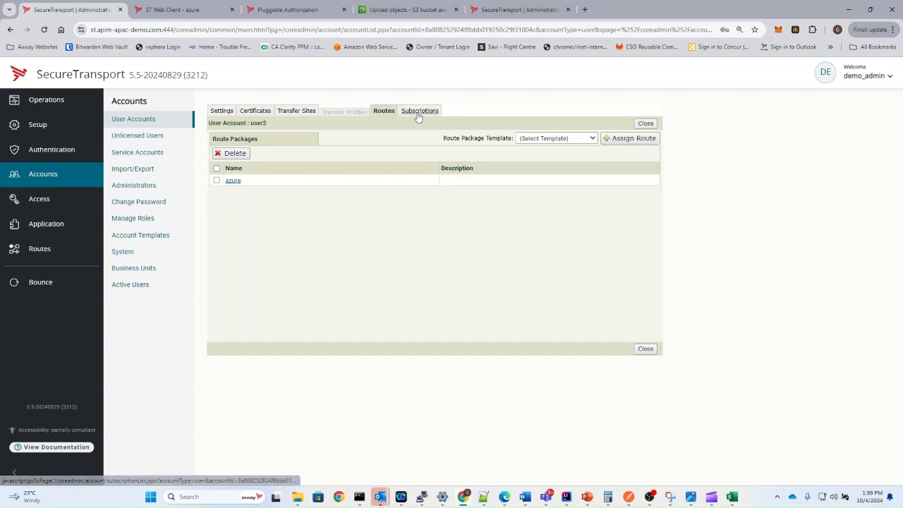
left_click(419, 113)
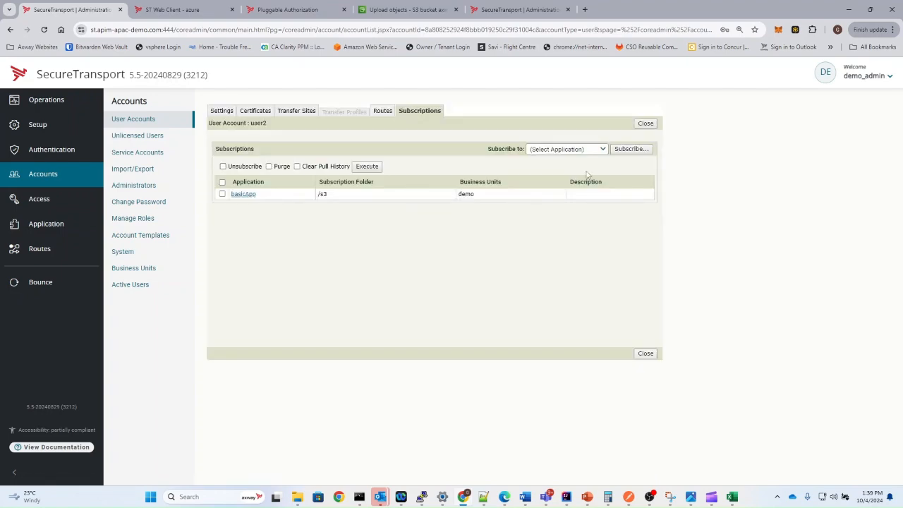
- Start an advRoute subscription for user2 with folder to_azure
left_click(574, 149)
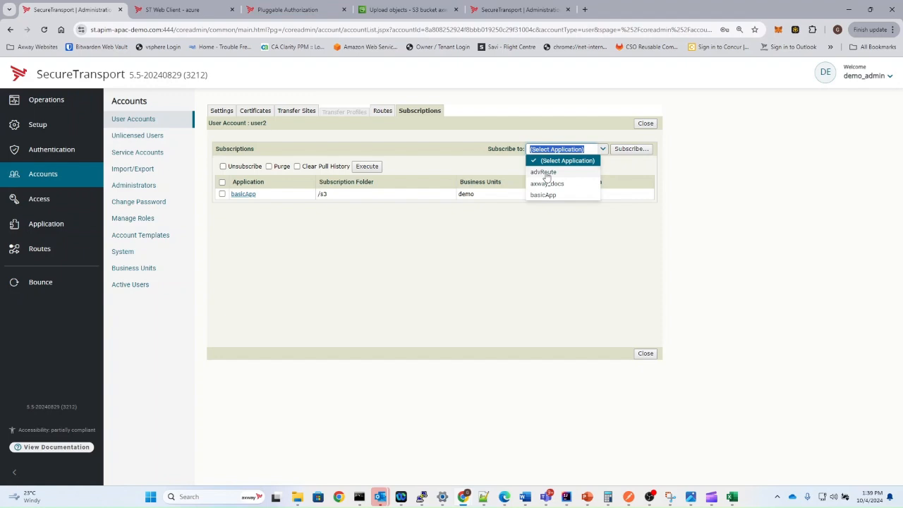
left_click(545, 172)
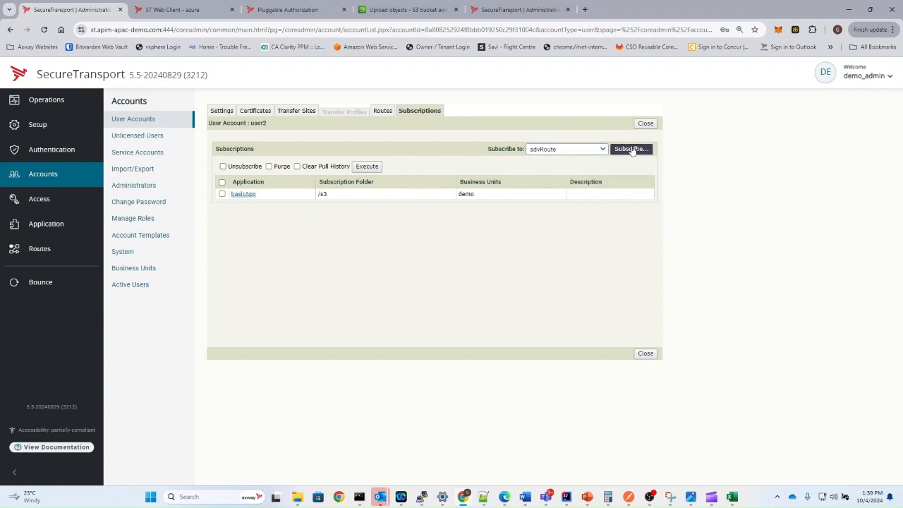
left_click(631, 148)
double_click(318, 184)
type("to_azure")
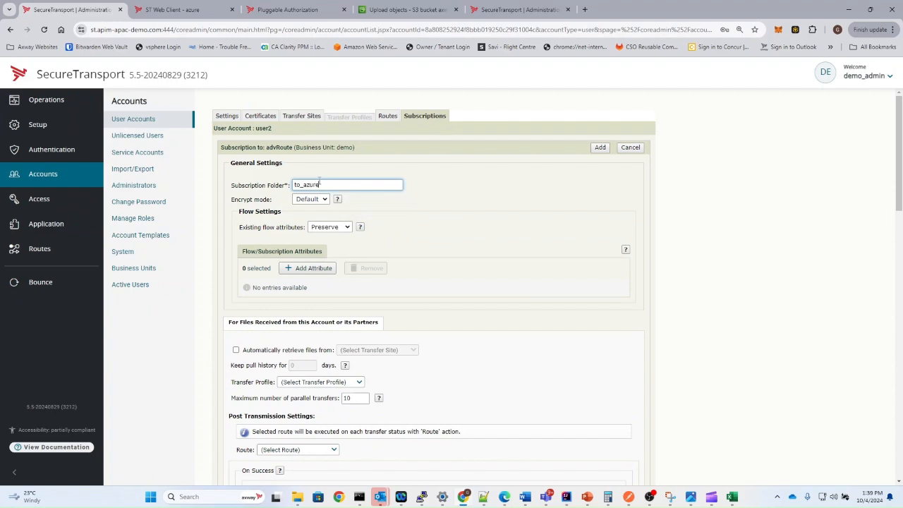
- Route through azure, delete files after successful routing, and add the subscription
scroll(331, 299, "down", 2)
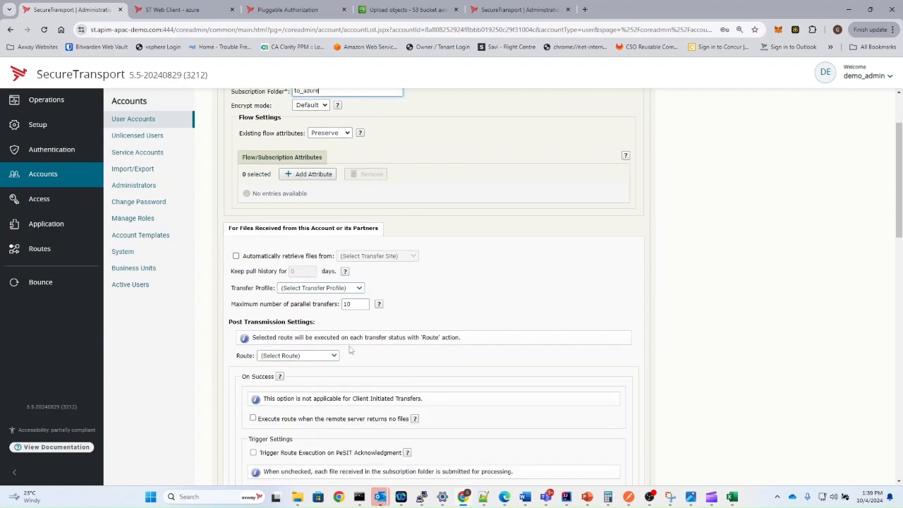
left_click(321, 357)
left_click(304, 386)
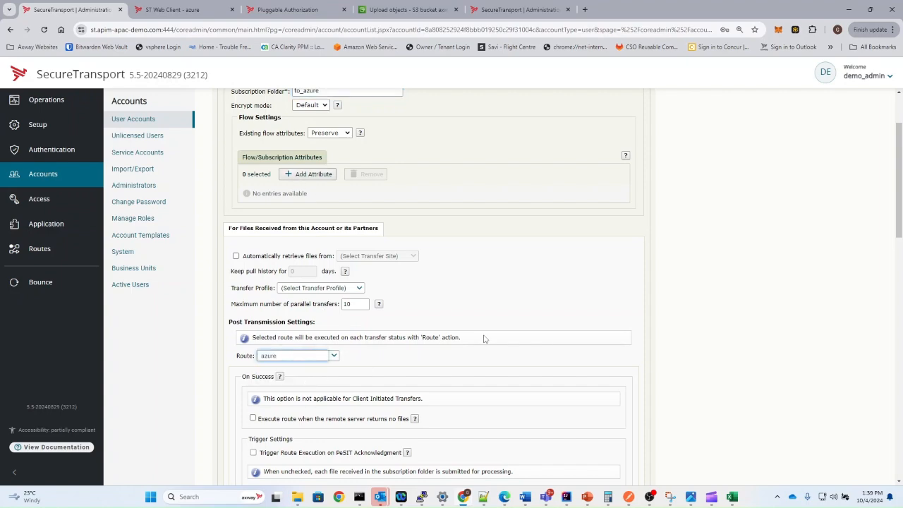
scroll(484, 339, "down", 8)
scroll(480, 358, "down", 5)
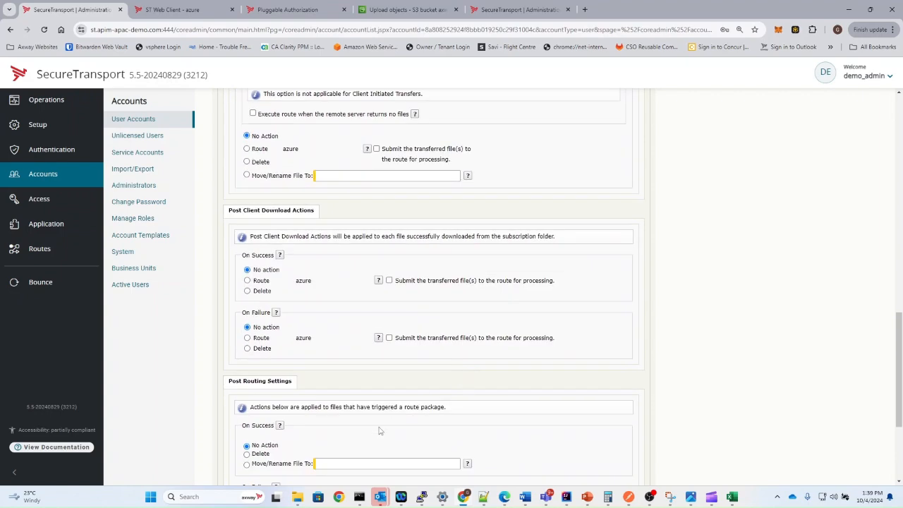
left_click(246, 360)
scroll(268, 367, "down", 2)
left_click(602, 430)
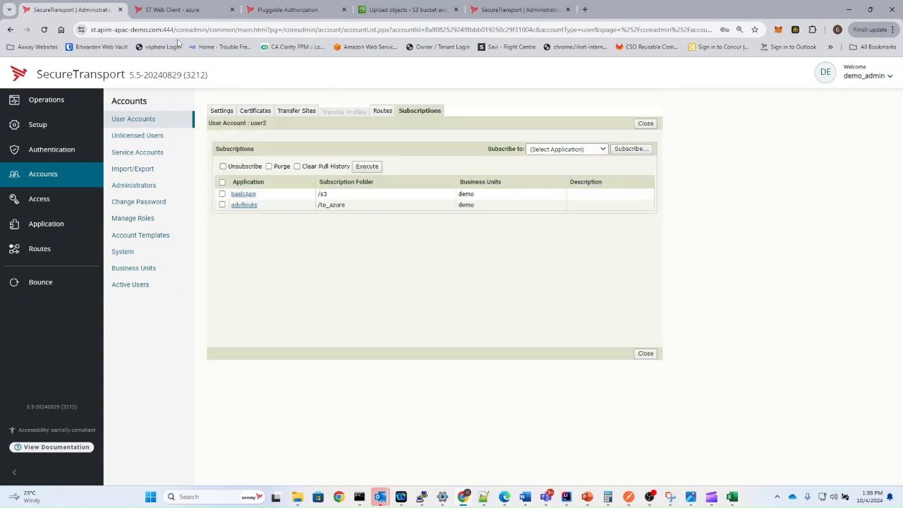
left_click(172, 9)
- Sign back in to ST Web Client as user2 with the account password after the timeout
left_click(869, 81)
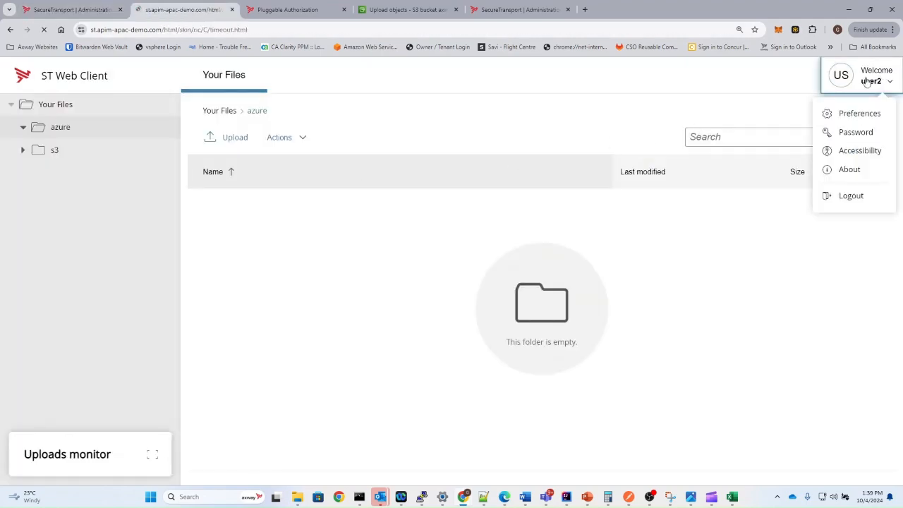
left_click(441, 69)
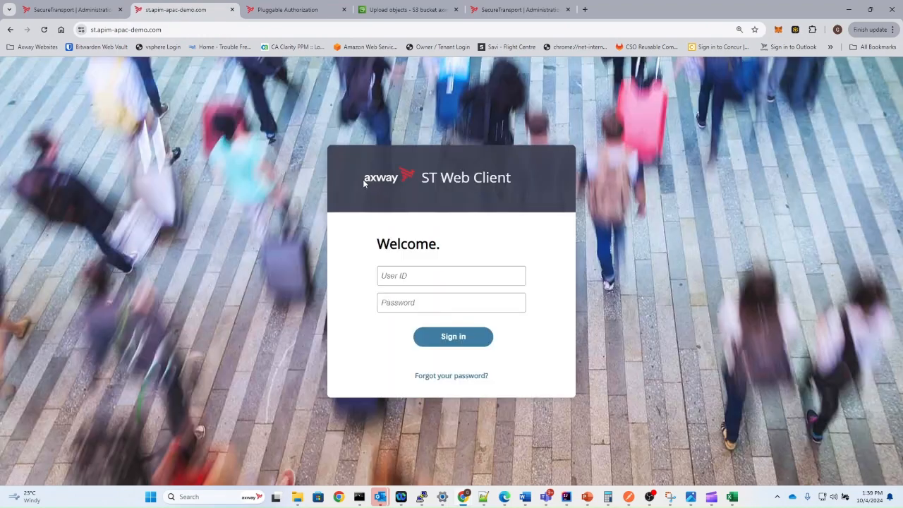
left_click(393, 275)
double_click(393, 276)
type("user2")
key("Tab")
type("•")
key("Return")
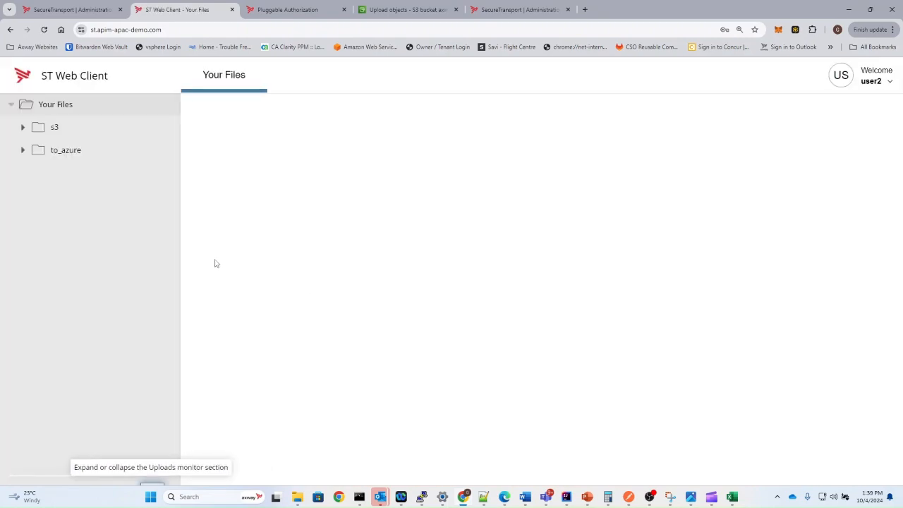
- Upload test_file3.txt into the to_azure folder
left_click(65, 150)
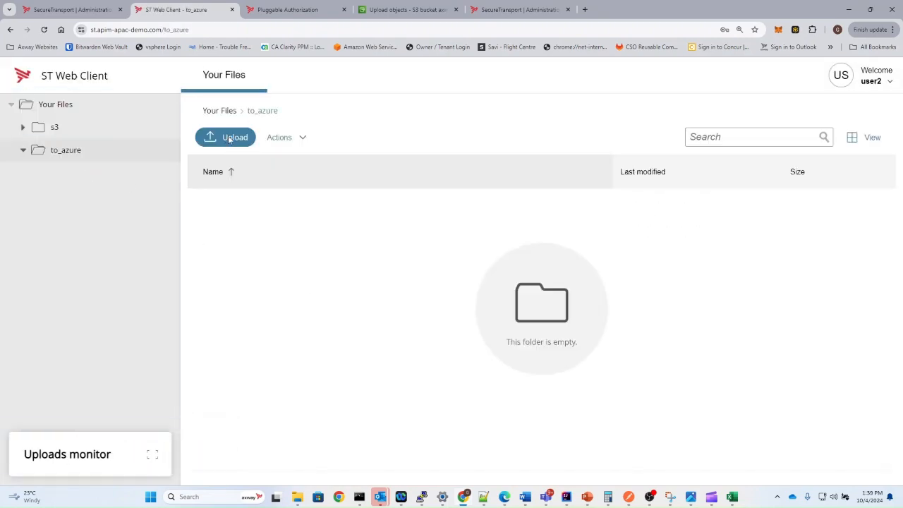
left_click(227, 138)
scroll(147, 137, "down", 5)
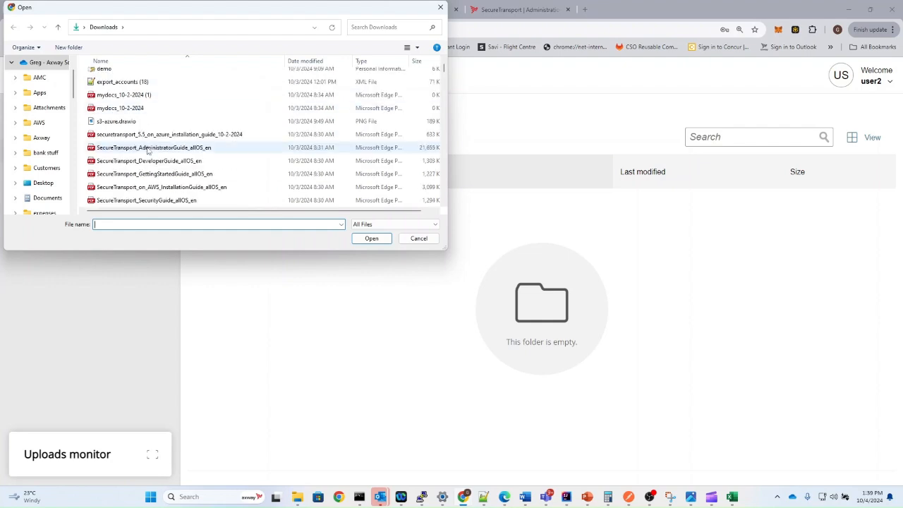
double_click(134, 200)
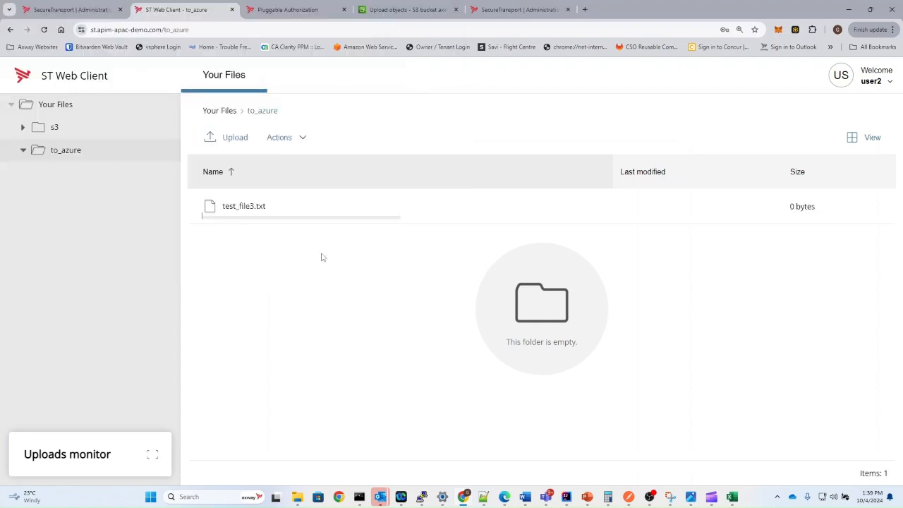
left_click(444, 198)
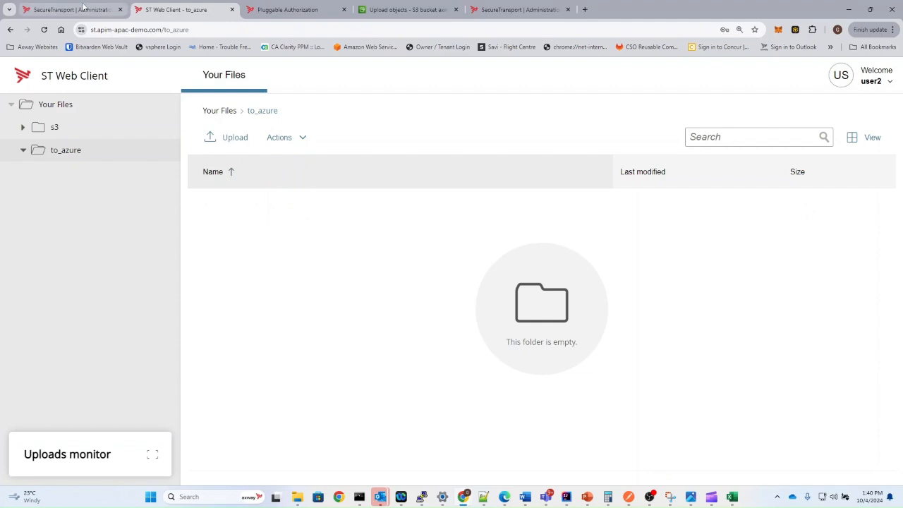
- Return to the SecureTransport administration and bring up the Operations File Tracking log
left_click(83, 7)
left_click(82, 106)
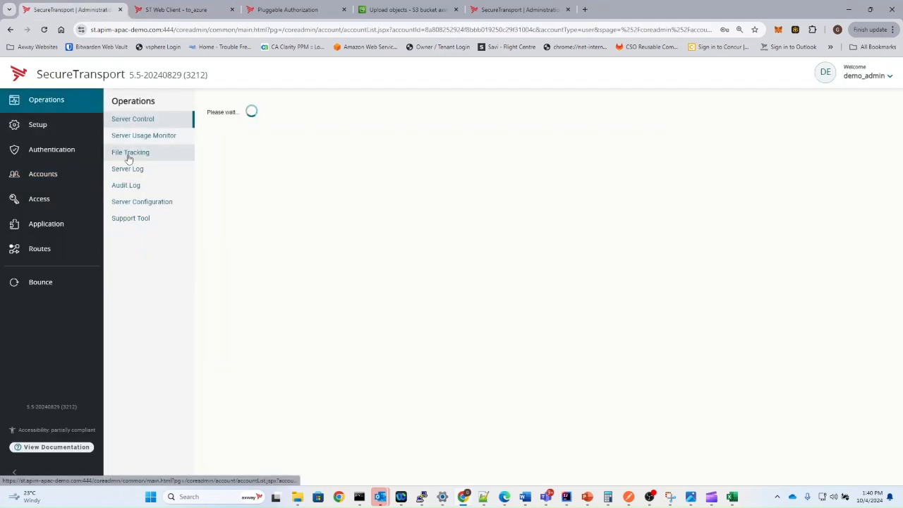
left_click(131, 155)
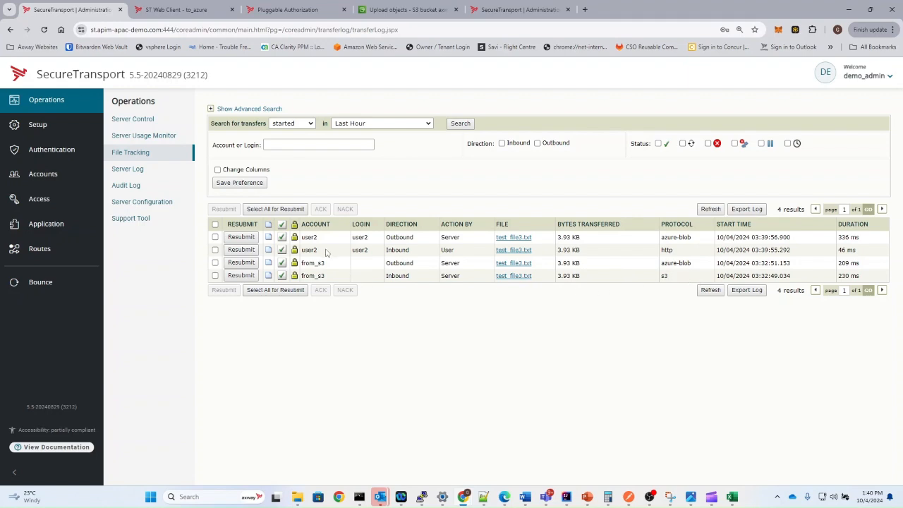
- Check user2's test_file3.txt rows: inbound over http, outbound via azure-blob, both 3.93 KB
left_click_drag(325, 253, 296, 238)
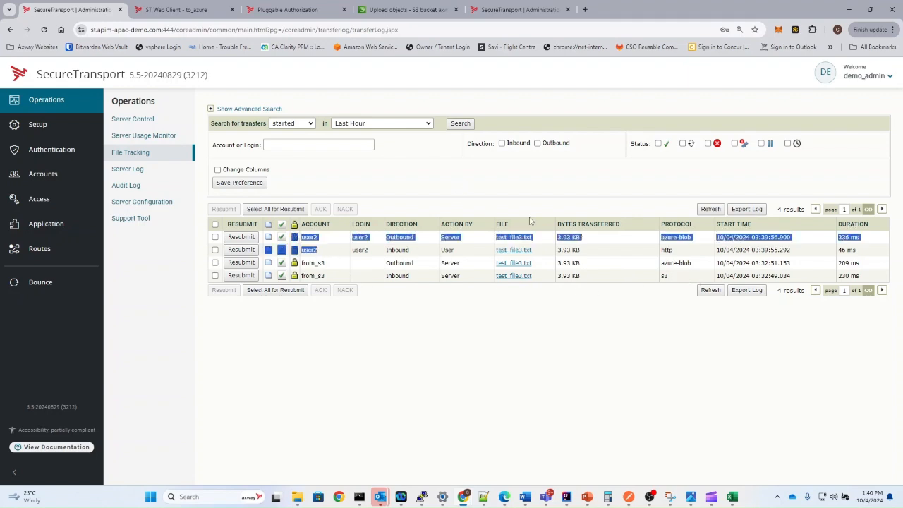
left_click(683, 259)
double_click(666, 250)
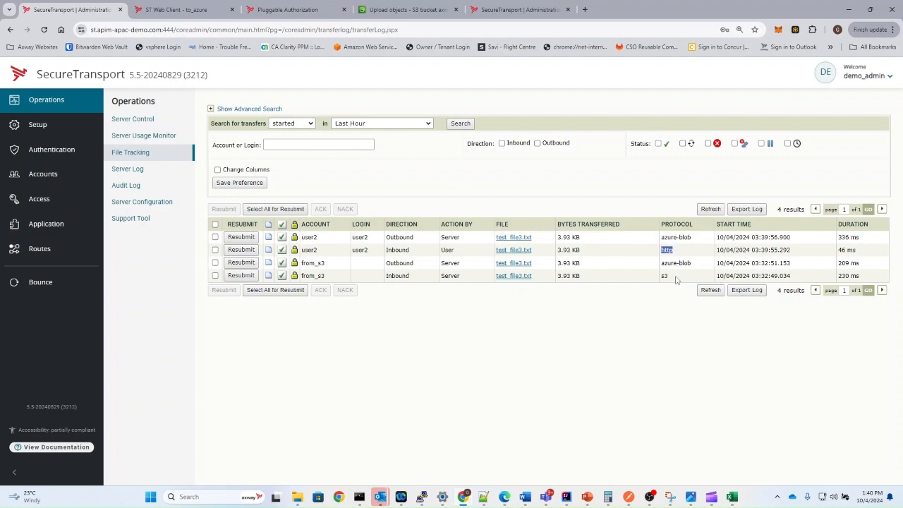
double_click(684, 238)
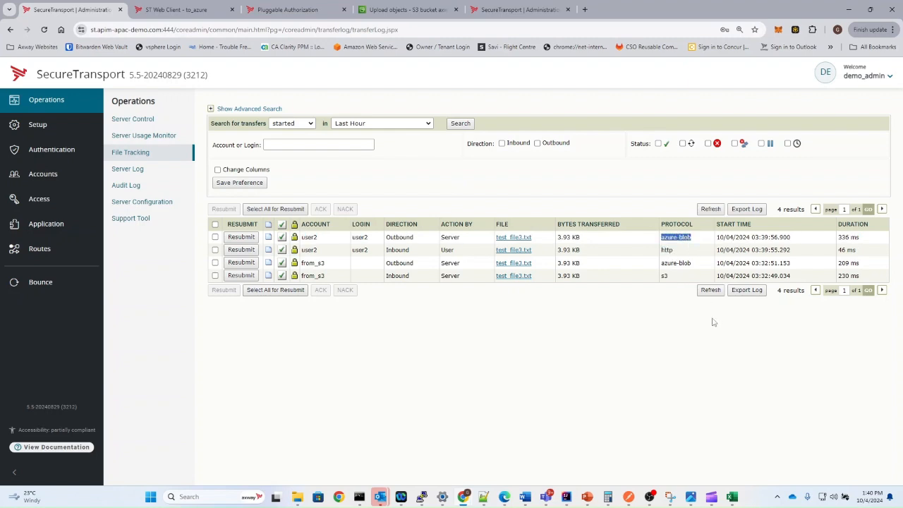